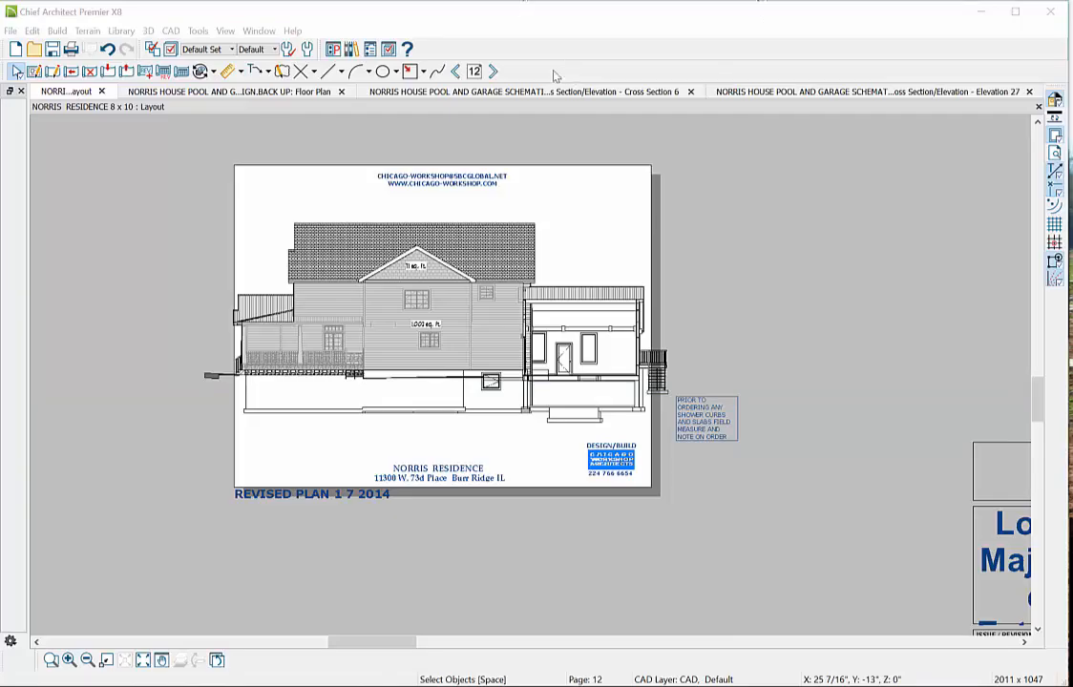
- Review the front elevation on layout page 11 and open its Cross Section 6 view
{"action": "left_click", "coordinate": [455, 70]}
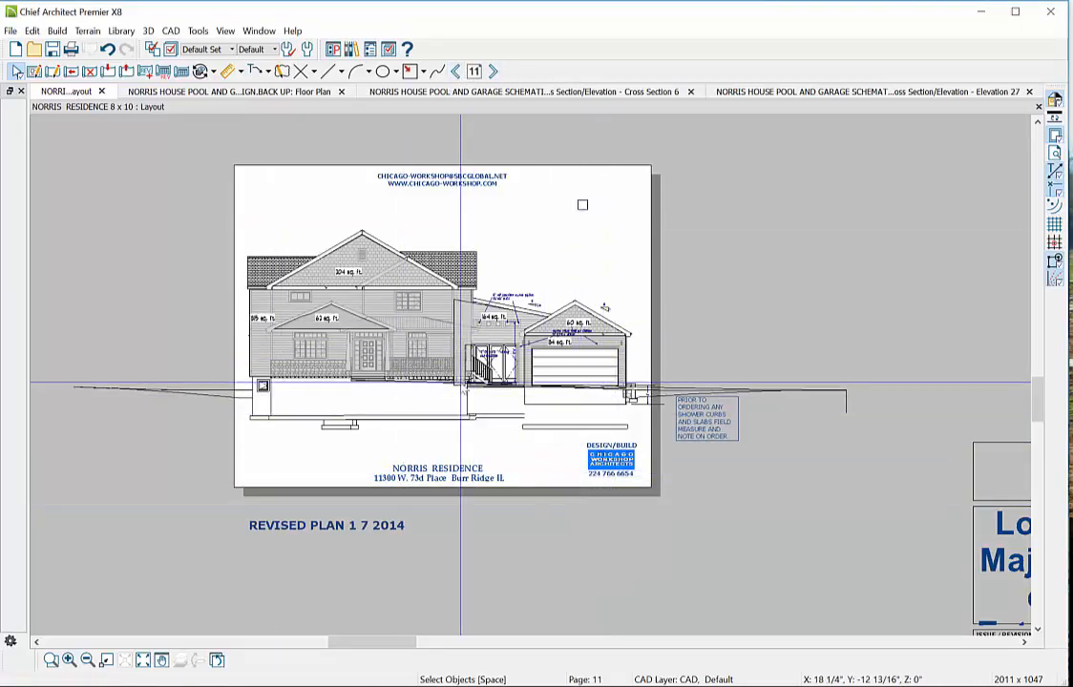
{"action": "scroll", "coordinate": [461, 385], "scroll_direction": "up", "scroll_amount": 2}
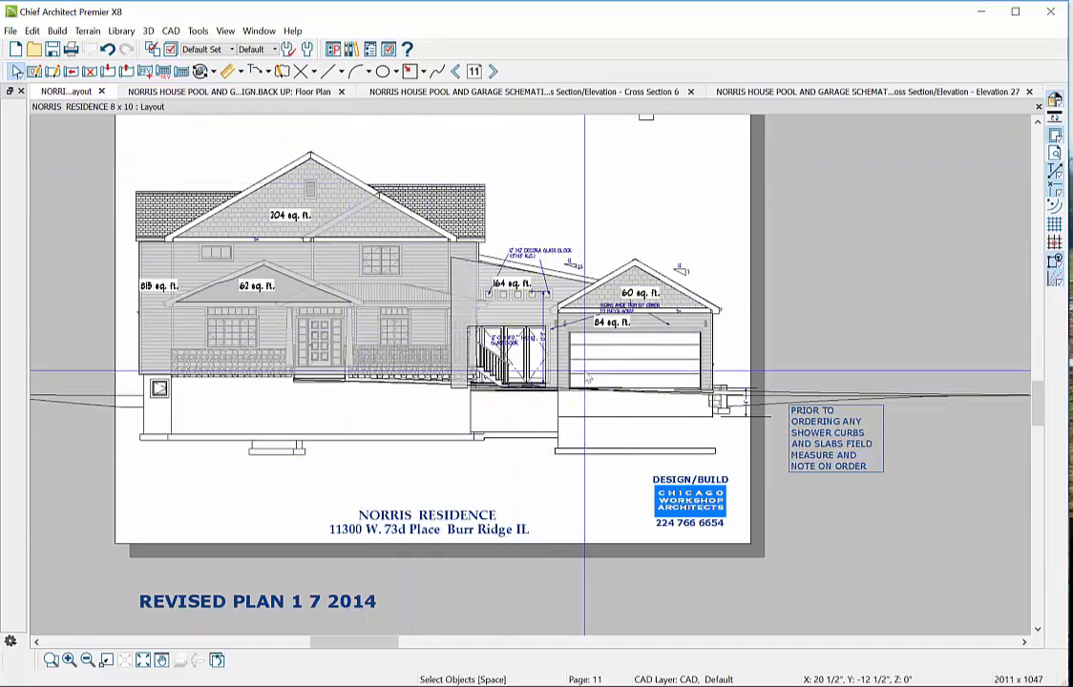
{"action": "left_click", "coordinate": [528, 90]}
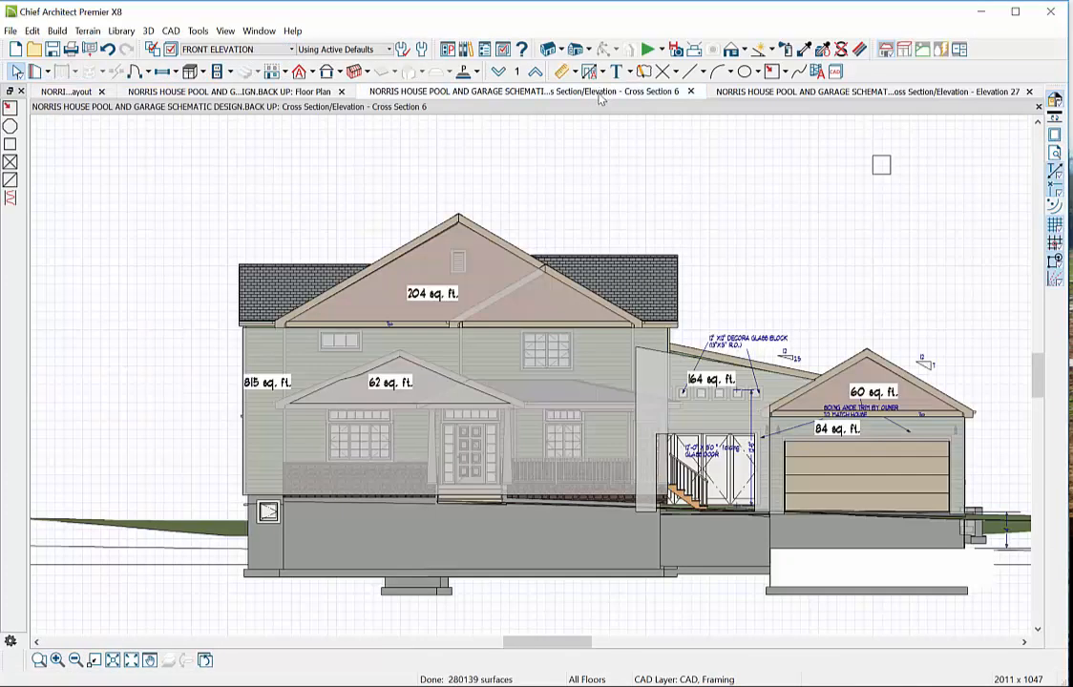
- Check the area of the large upper gable's polyline in its specification
{"action": "left_click", "coordinate": [468, 361]}
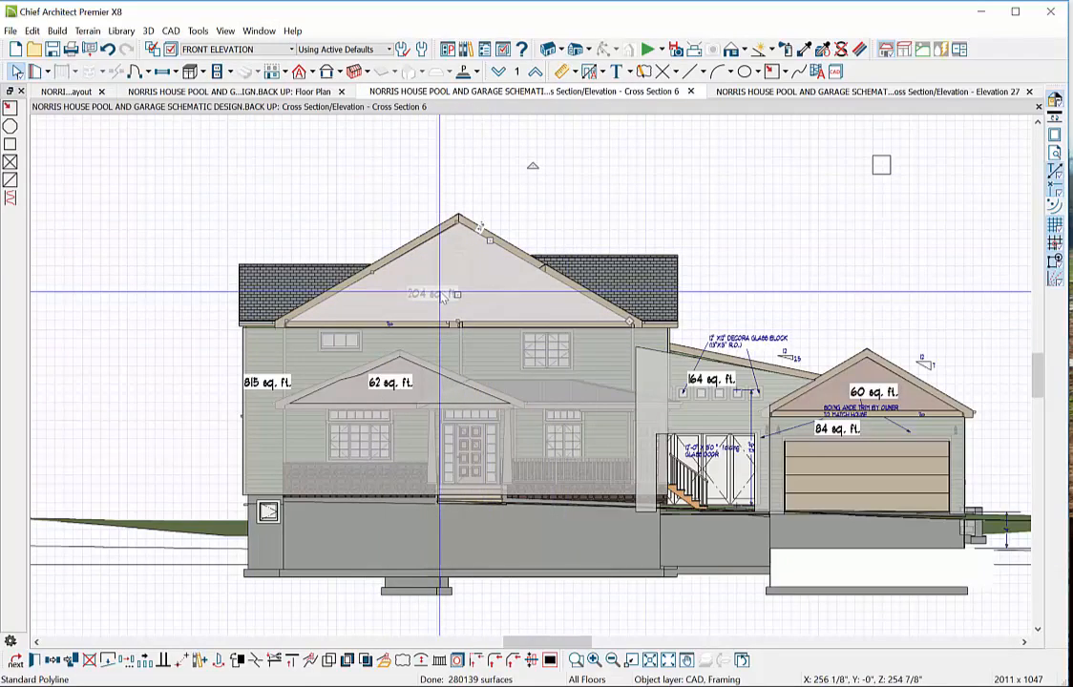
{"action": "left_click", "coordinate": [571, 228]}
{"action": "left_click", "coordinate": [507, 255]}
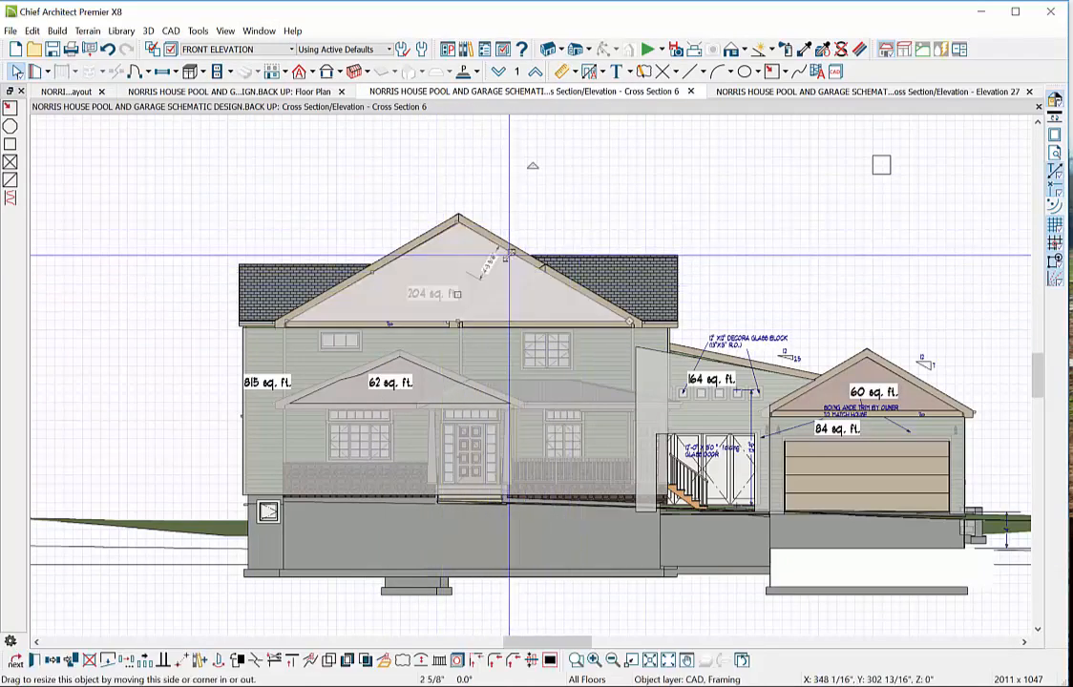
{"action": "left_click", "coordinate": [34, 661]}
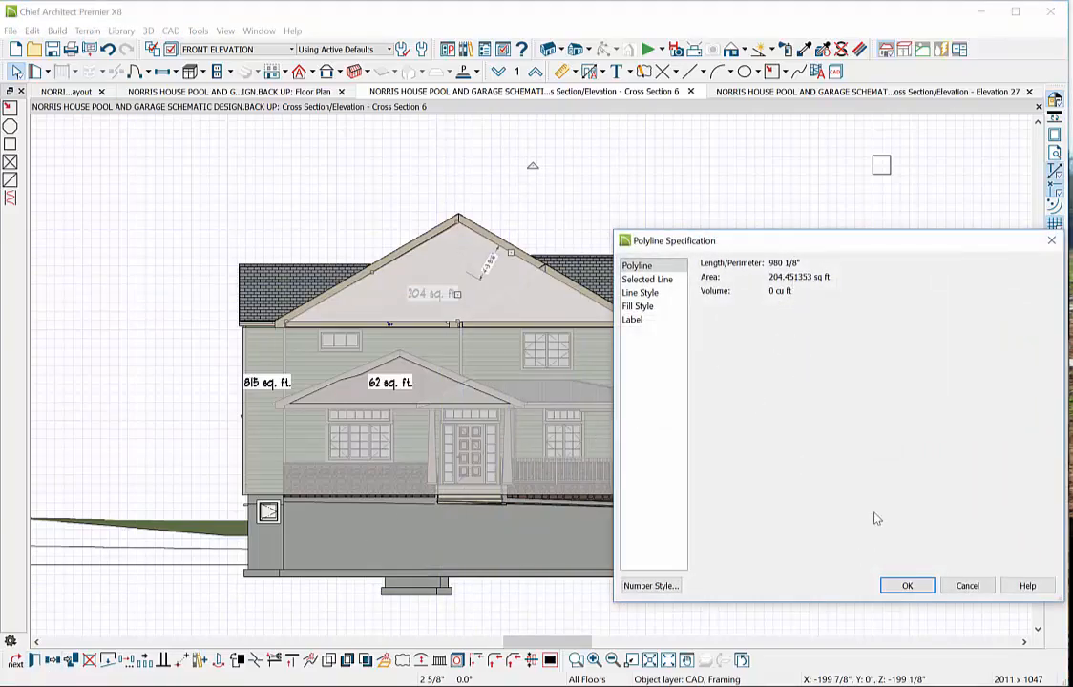
{"action": "left_click", "coordinate": [907, 585]}
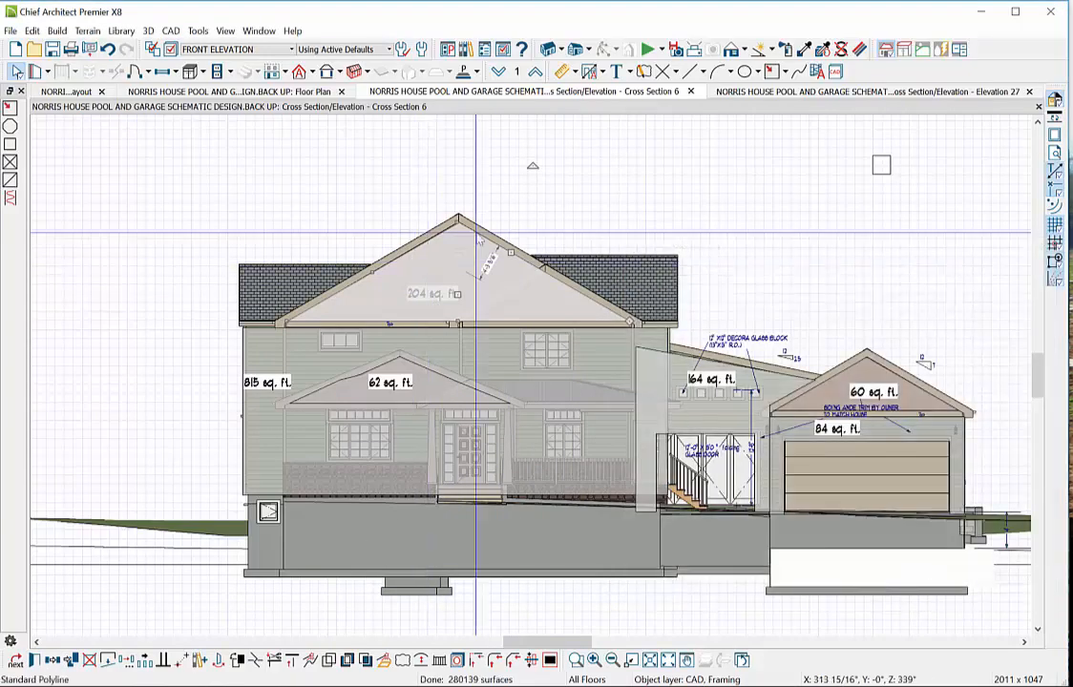
- Inspect the fill style and line style settings of the area label on the large upper gable
{"action": "left_click", "coordinate": [441, 289]}
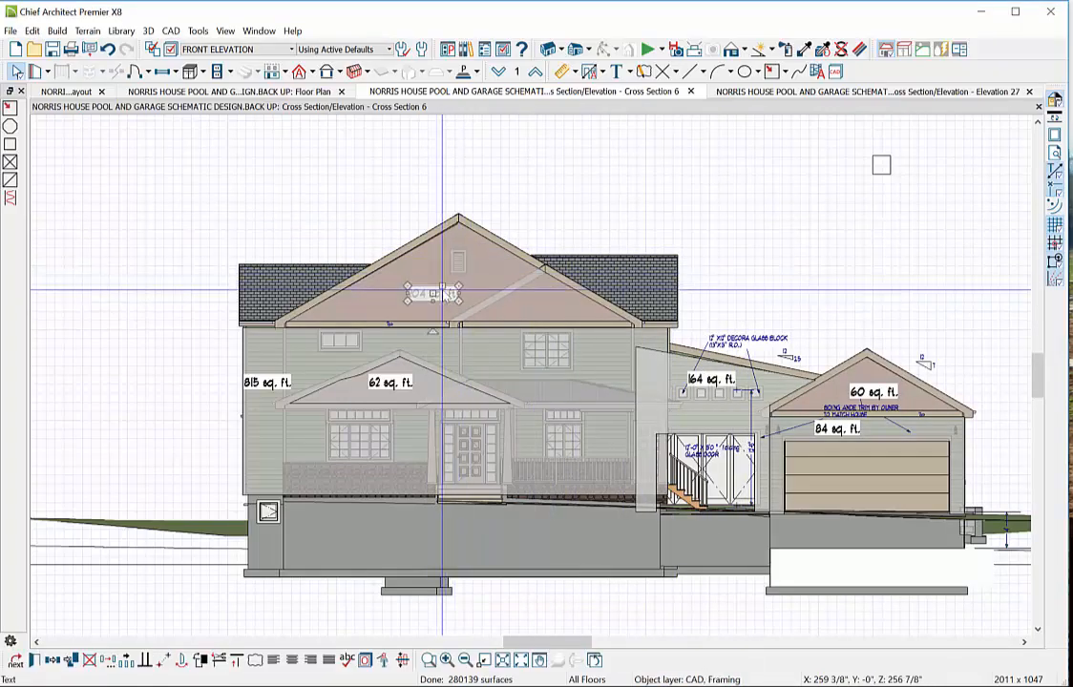
{"action": "left_click", "coordinate": [34, 660]}
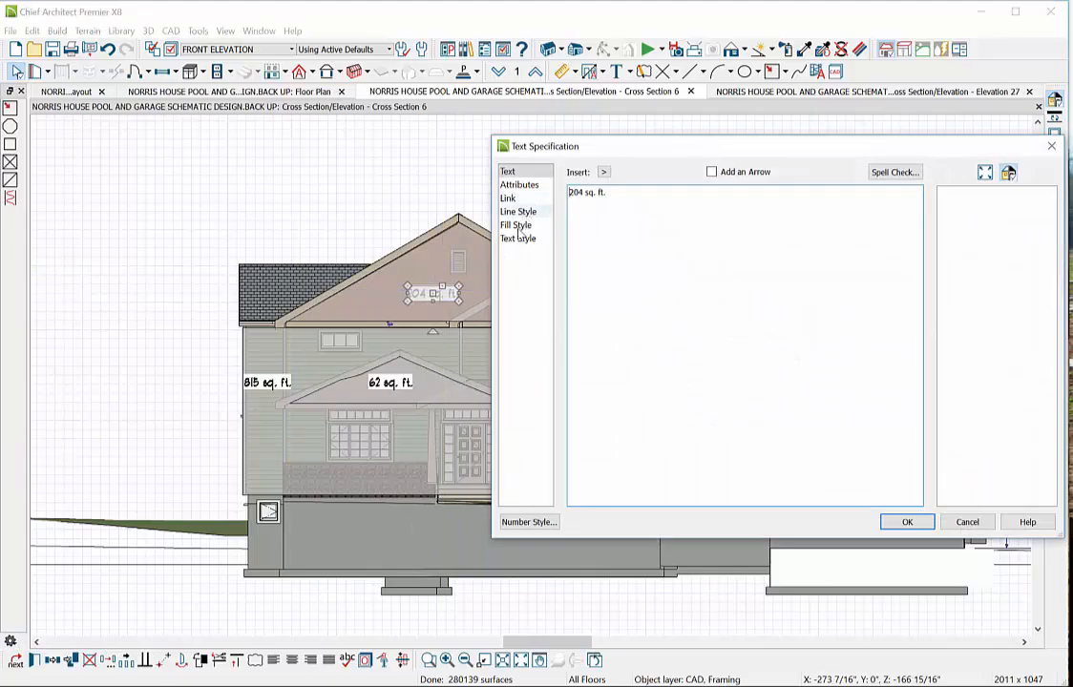
{"action": "left_click", "coordinate": [516, 226]}
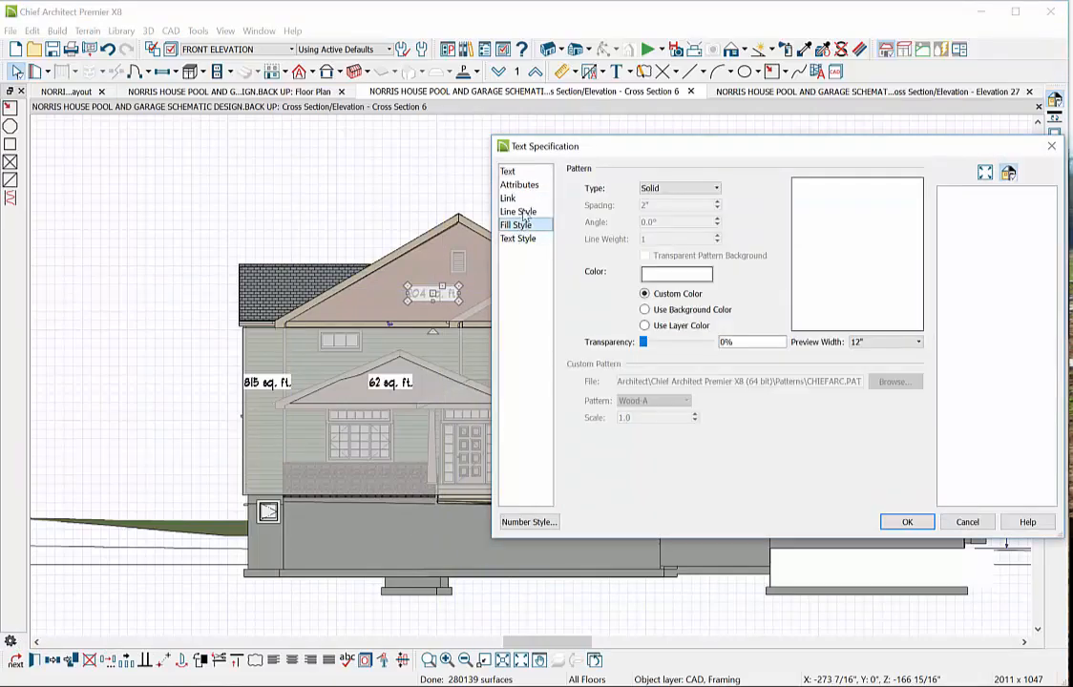
{"action": "left_click", "coordinate": [521, 212]}
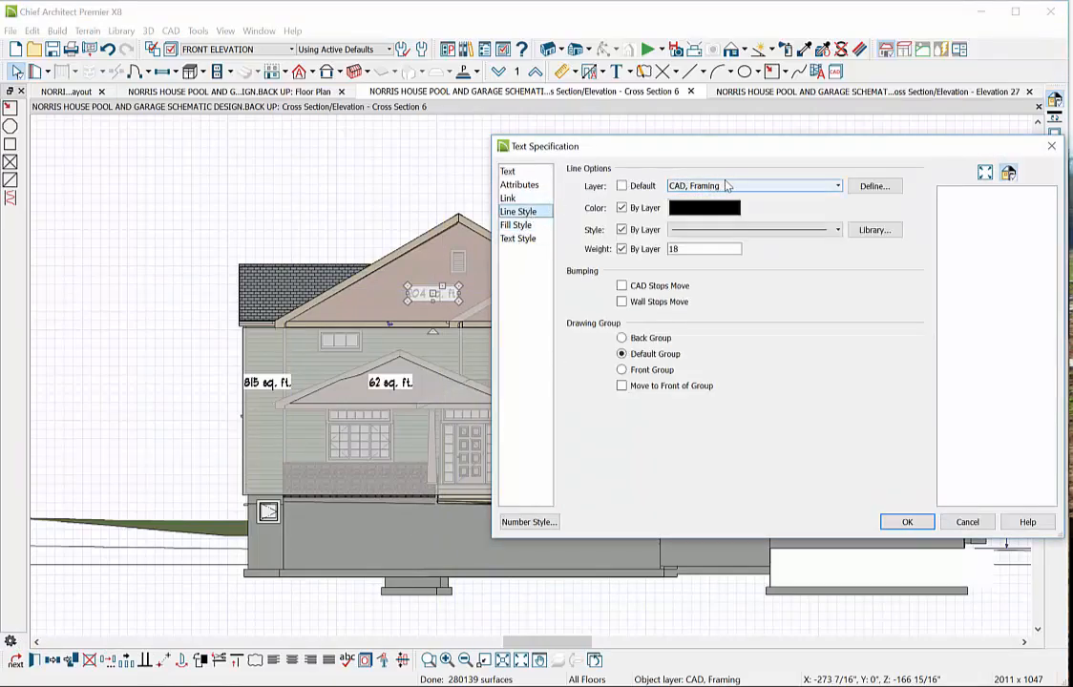
{"action": "left_click", "coordinate": [907, 523]}
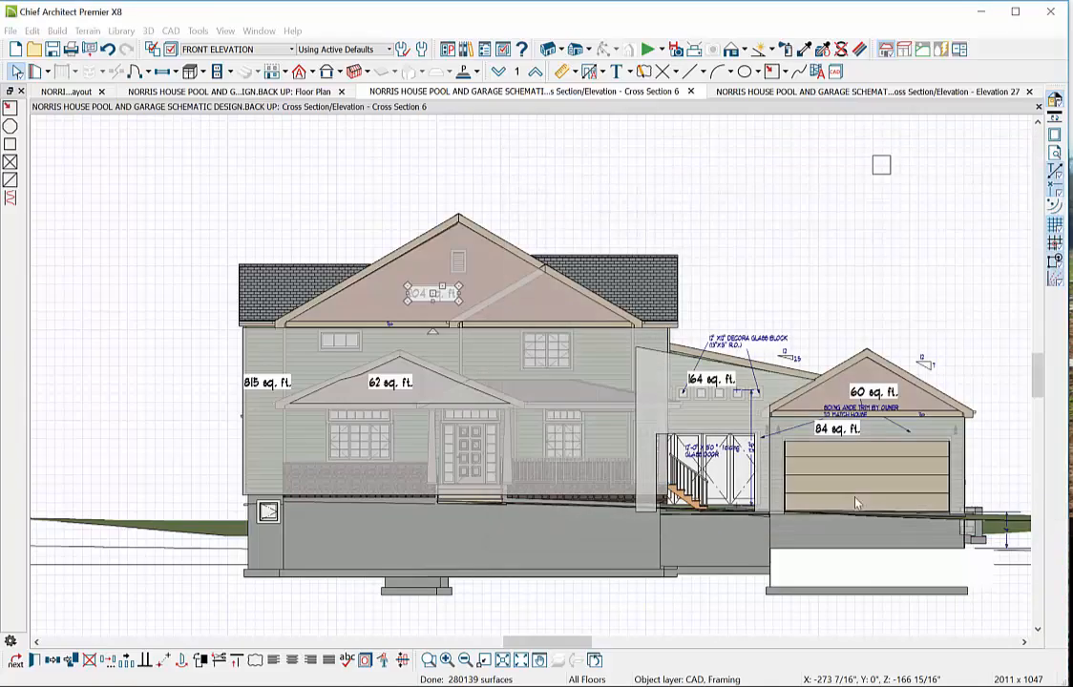
{"action": "left_click", "coordinate": [795, 282]}
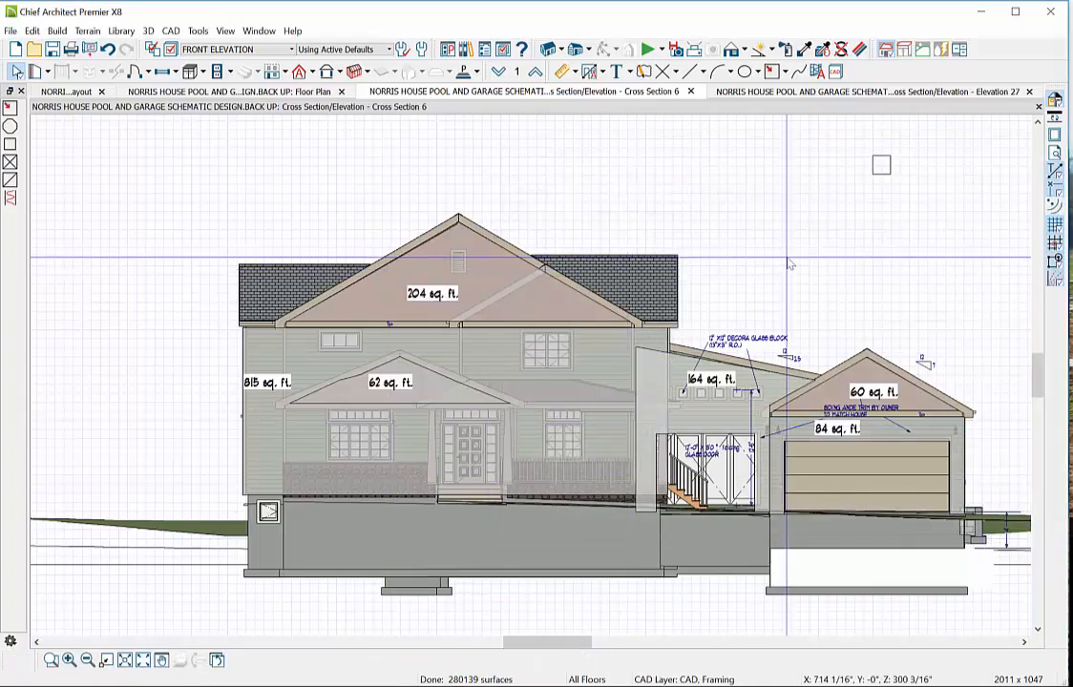
- Hide the CAD, Framing layer in the FRONT ELEVATION layer set and display it again
{"action": "left_click", "coordinate": [171, 51]}
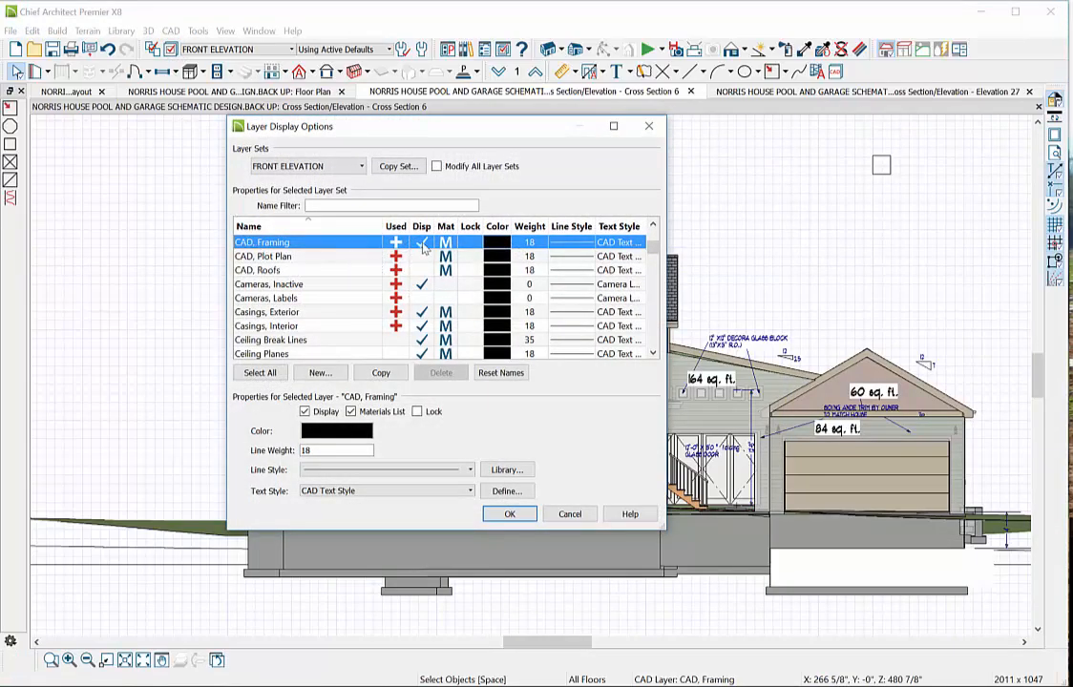
{"action": "left_click", "coordinate": [511, 515]}
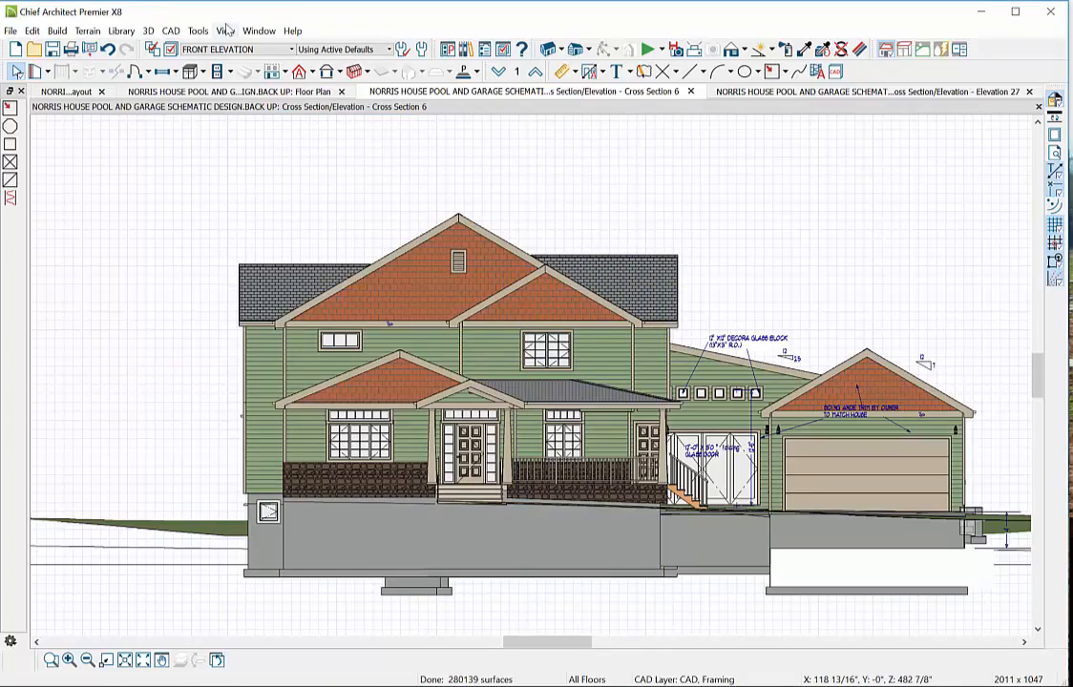
{"action": "left_click", "coordinate": [172, 51]}
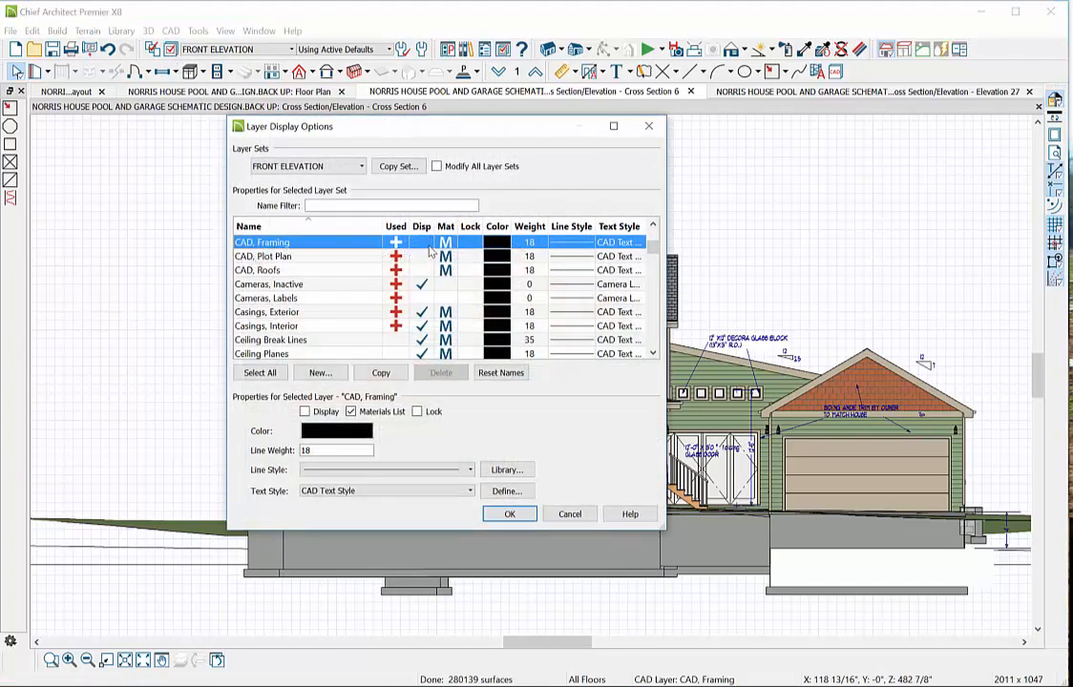
{"action": "left_click", "coordinate": [509, 515]}
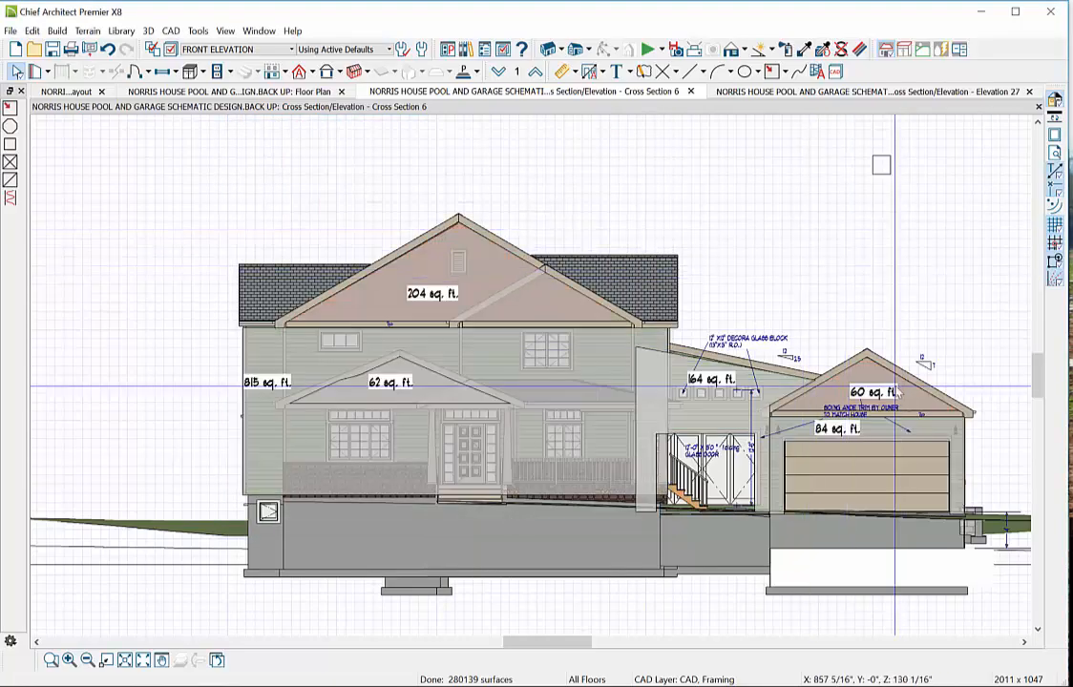
- Review the front and side elevations in the layout, paging from page 11 through page 13
{"action": "left_click", "coordinate": [65, 91]}
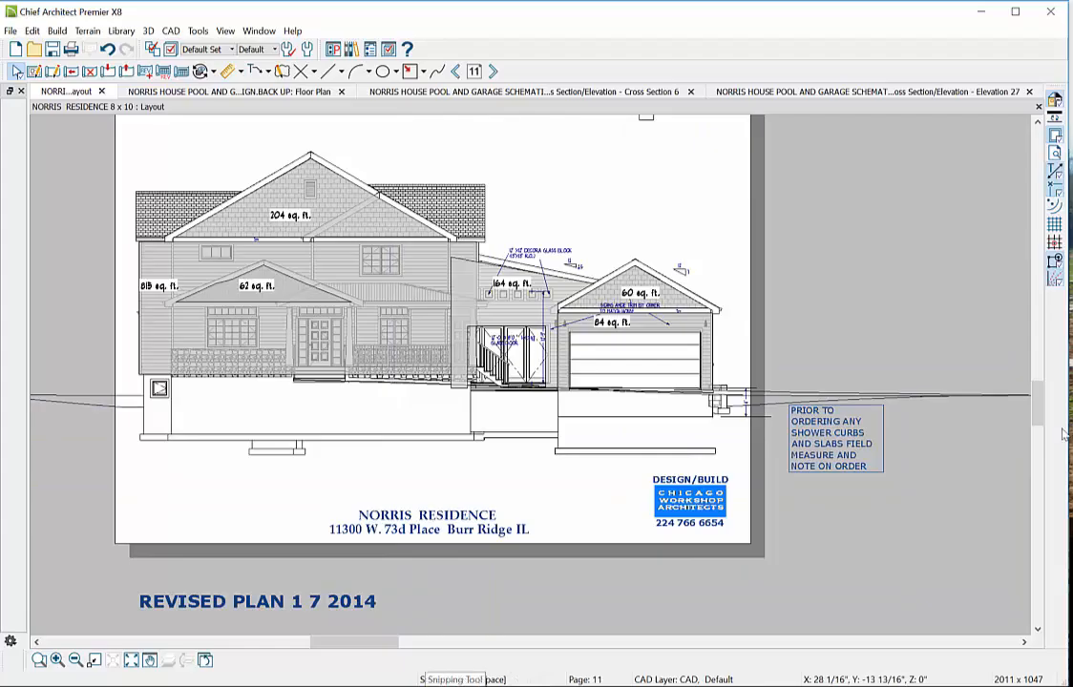
{"action": "left_click_drag", "start_coordinate": [1043, 424], "coordinate": [1044, 412]}
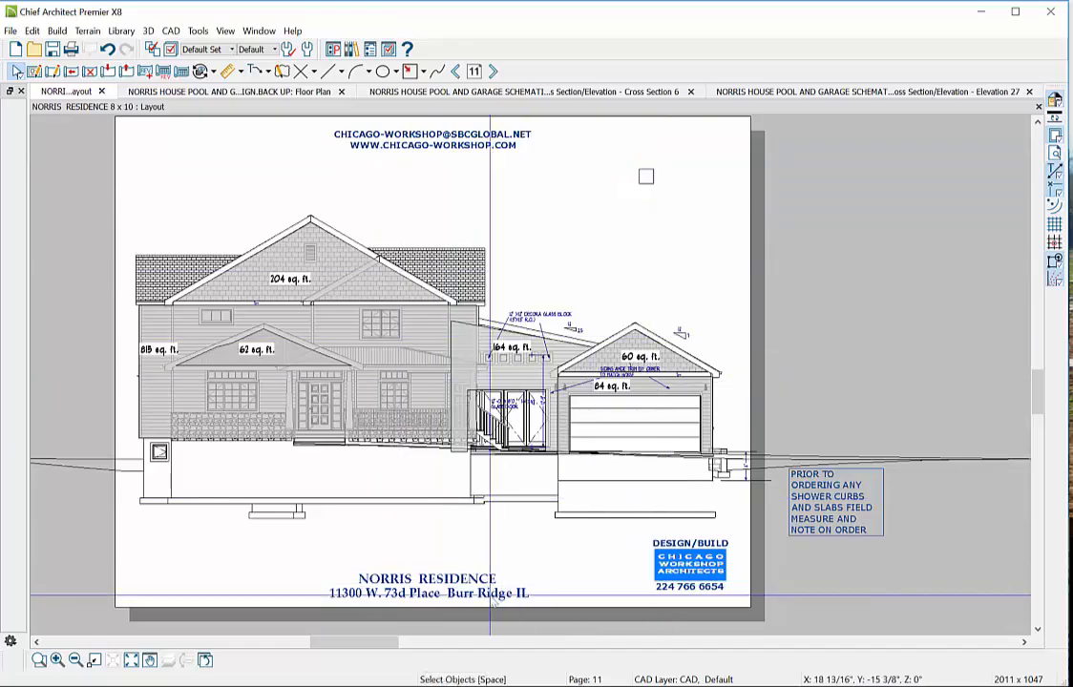
{"action": "left_click", "coordinate": [494, 72]}
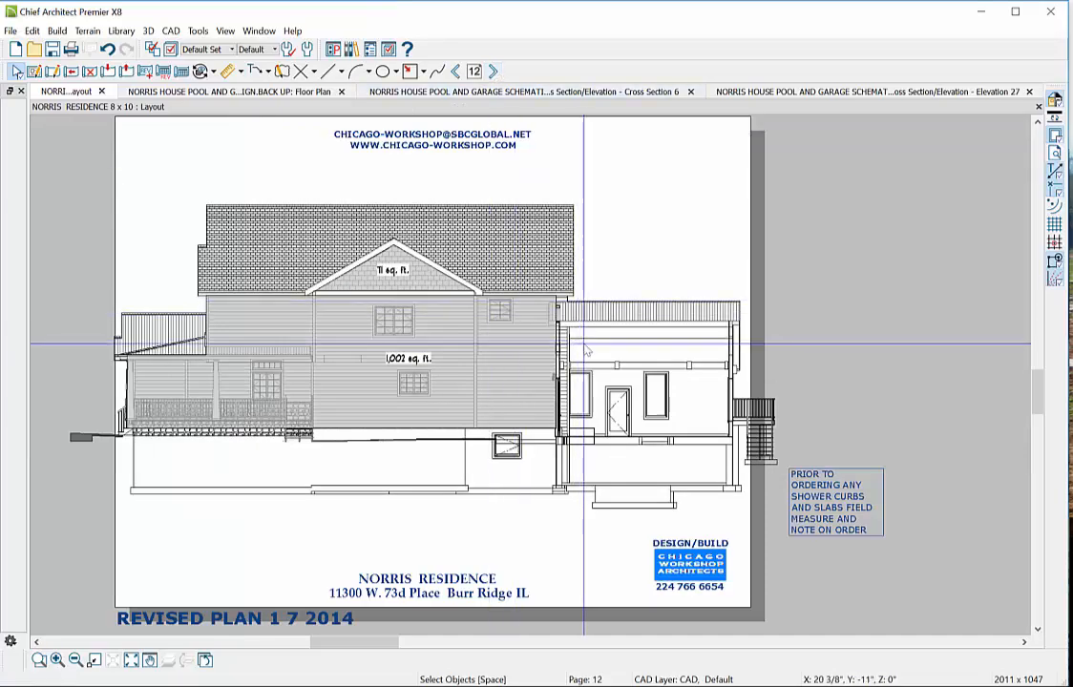
{"action": "left_click", "coordinate": [493, 71]}
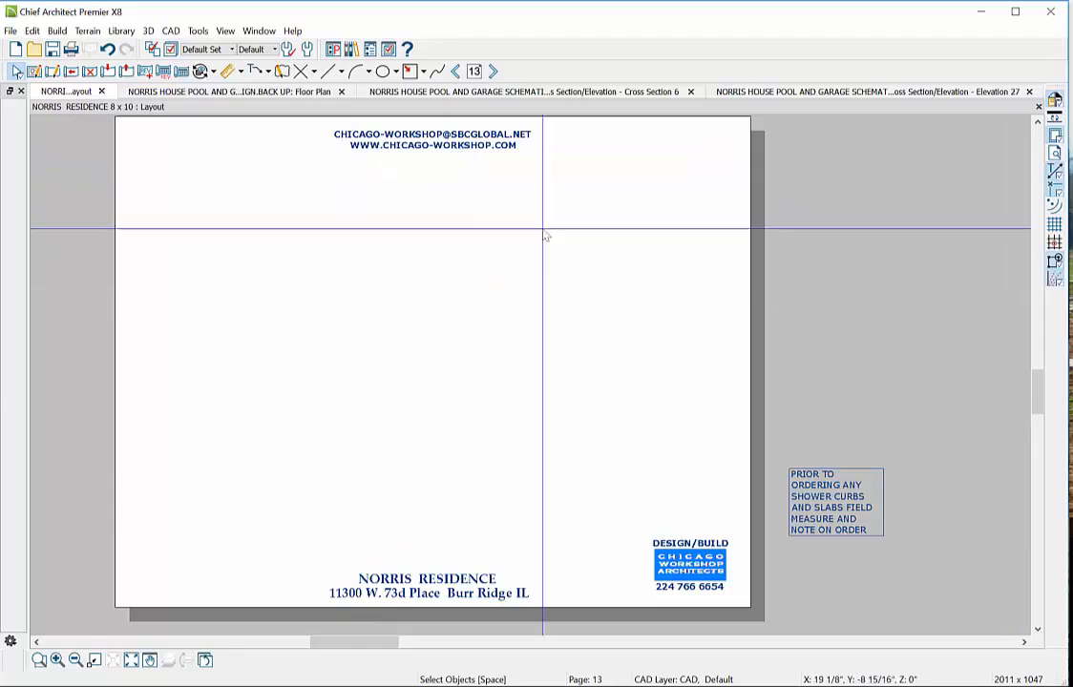
- Open the garage-side cross section view from its floor plan camera and turn on the CAD, Framing layer in Layout Set 37
{"action": "left_click", "coordinate": [287, 93]}
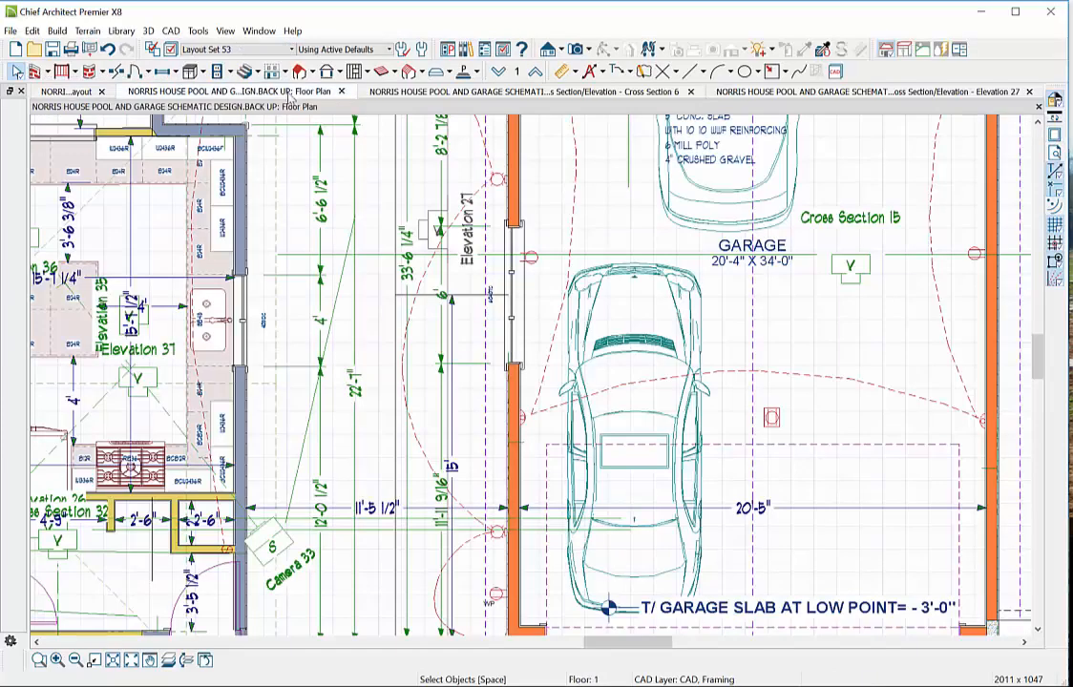
{"action": "scroll", "coordinate": [350, 313], "scroll_direction": "down", "scroll_amount": 4}
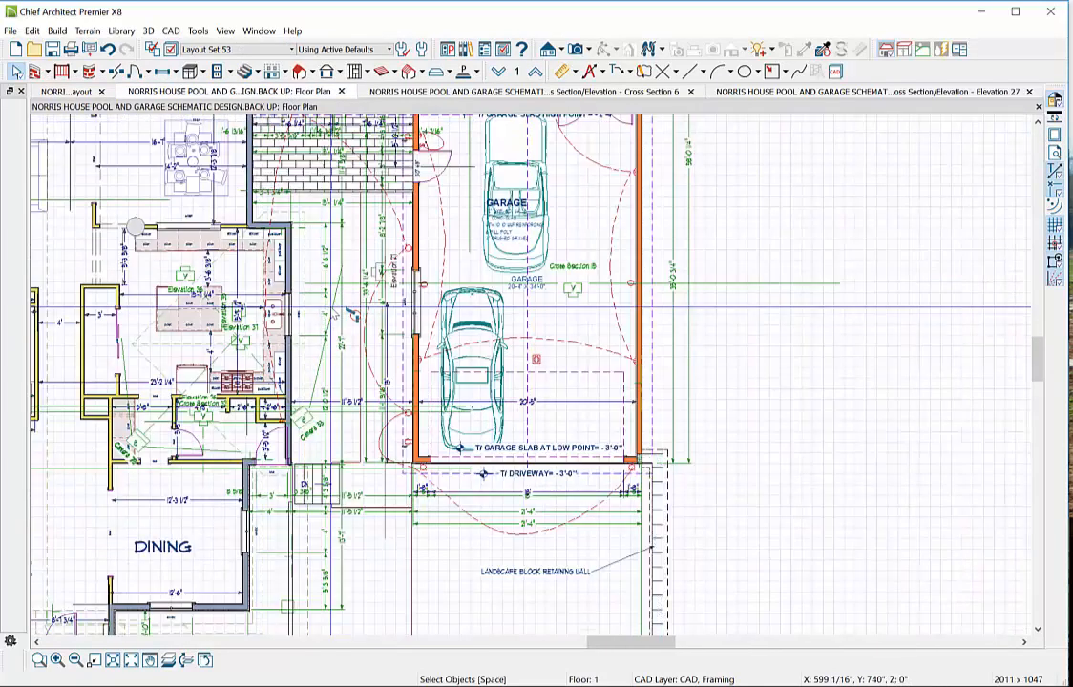
{"action": "scroll", "coordinate": [439, 366], "scroll_direction": "down", "scroll_amount": 4}
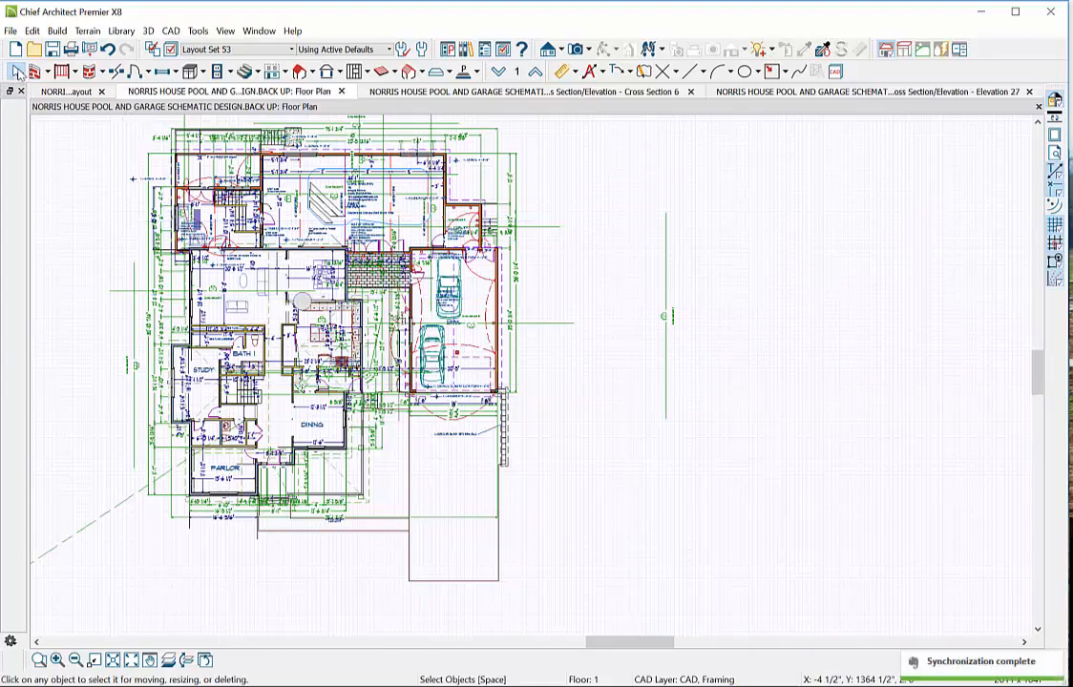
{"action": "left_click", "coordinate": [667, 317]}
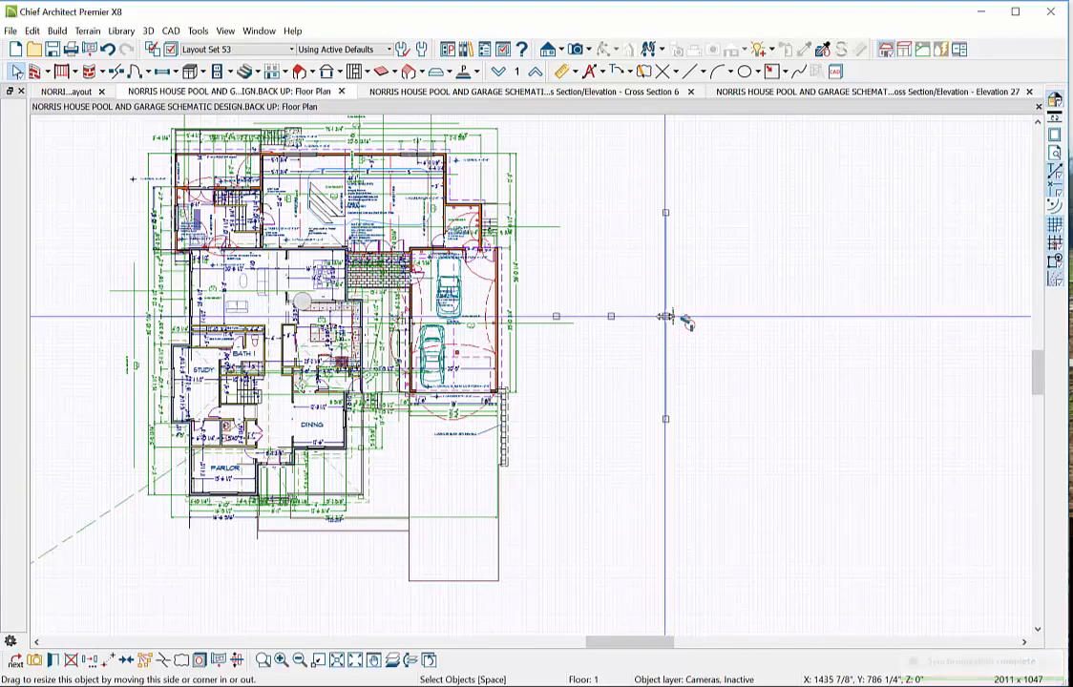
{"action": "double_click", "coordinate": [666, 316]}
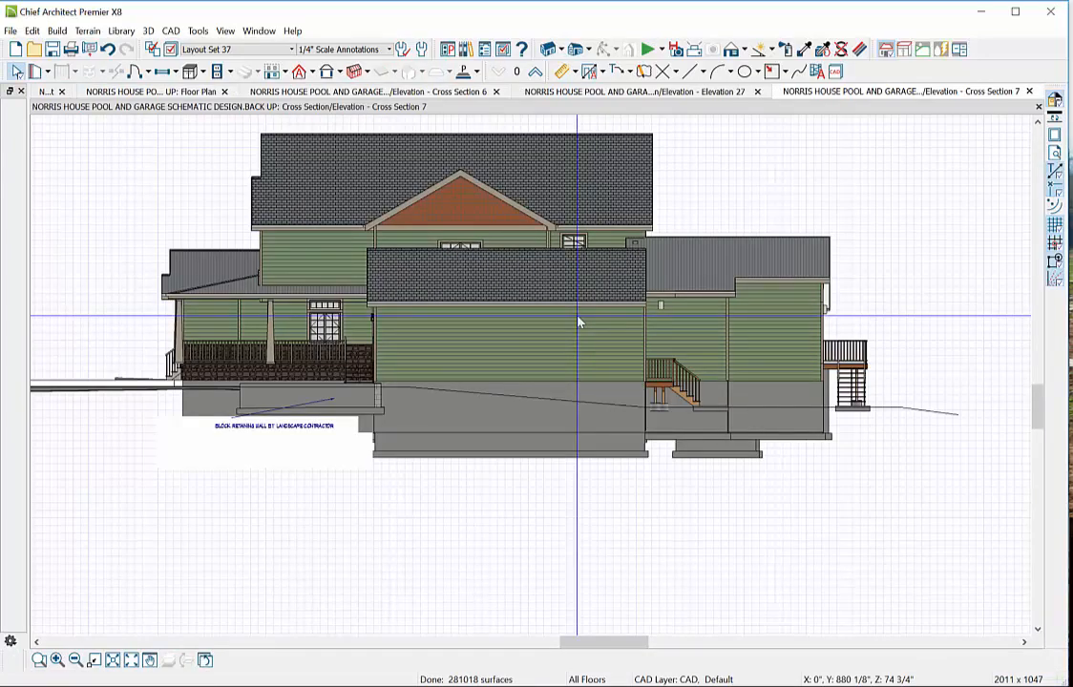
{"action": "left_click", "coordinate": [172, 50]}
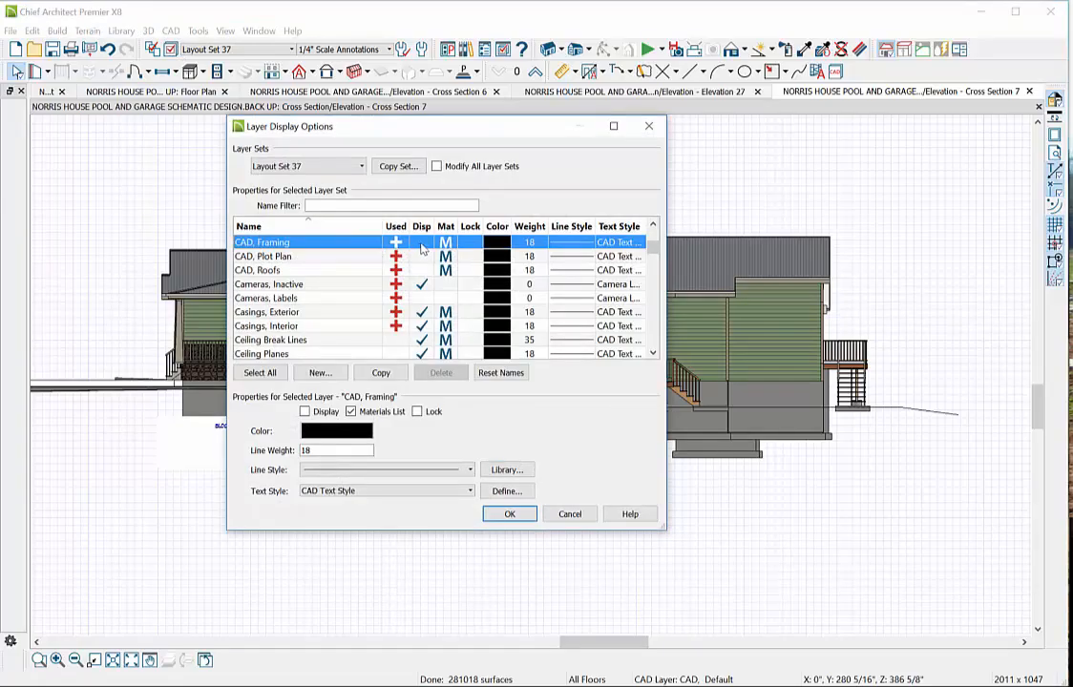
{"action": "left_click", "coordinate": [510, 514]}
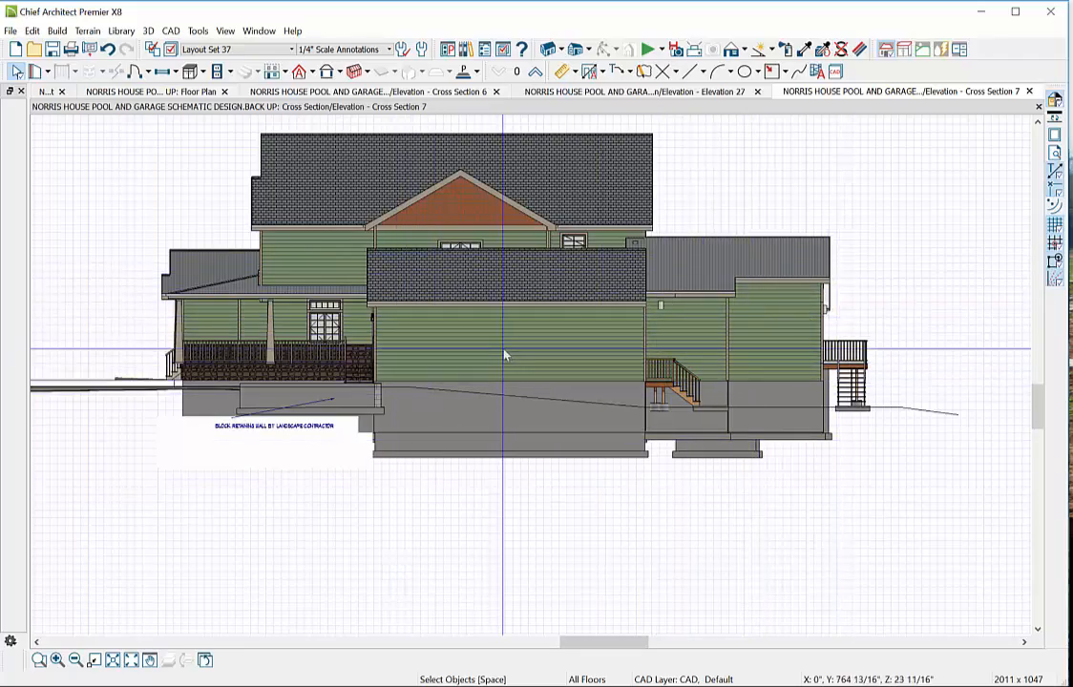
- Copy the large polyline covering the main house's siding in the Cross Section 6 front elevation
{"action": "left_click", "coordinate": [731, 92]}
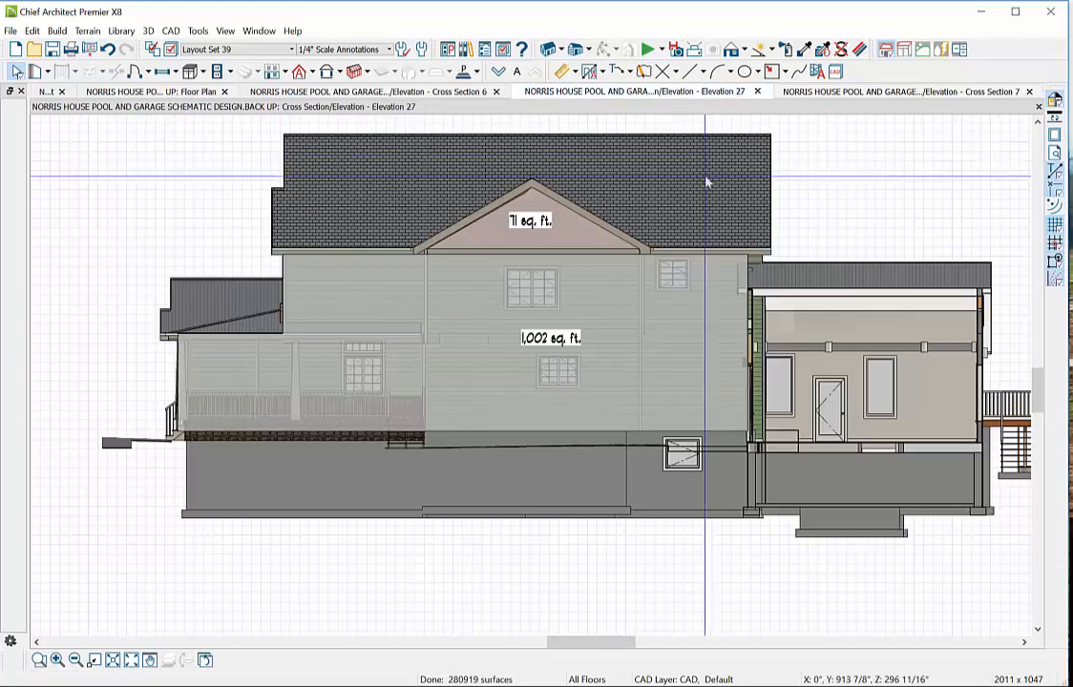
{"action": "left_click", "coordinate": [488, 91]}
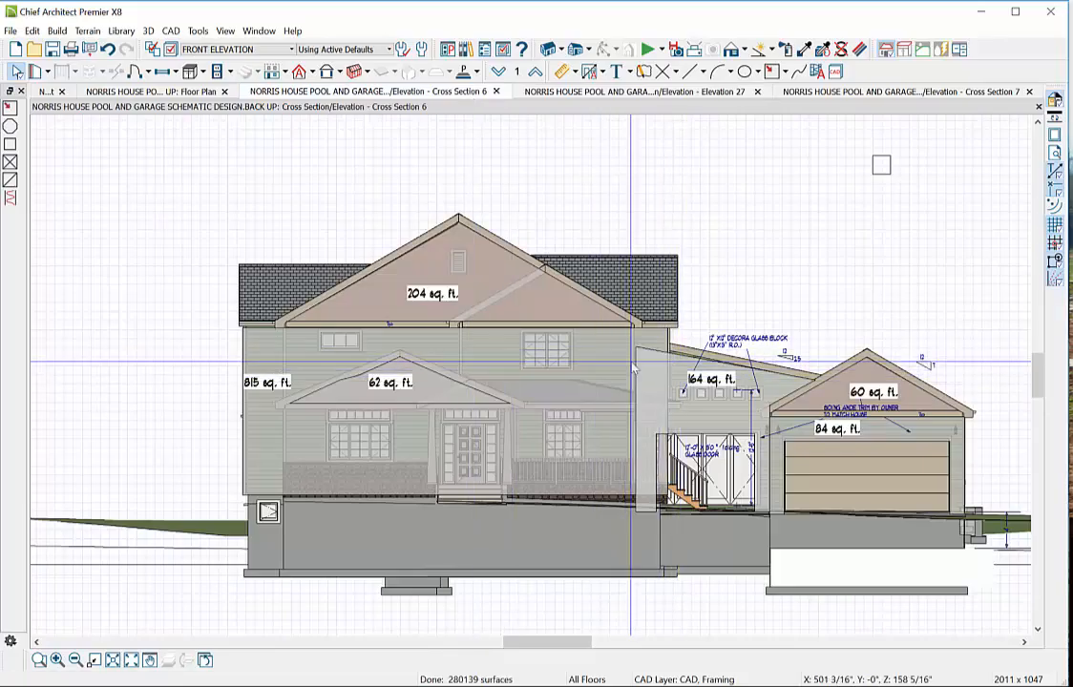
{"action": "left_click", "coordinate": [243, 410]}
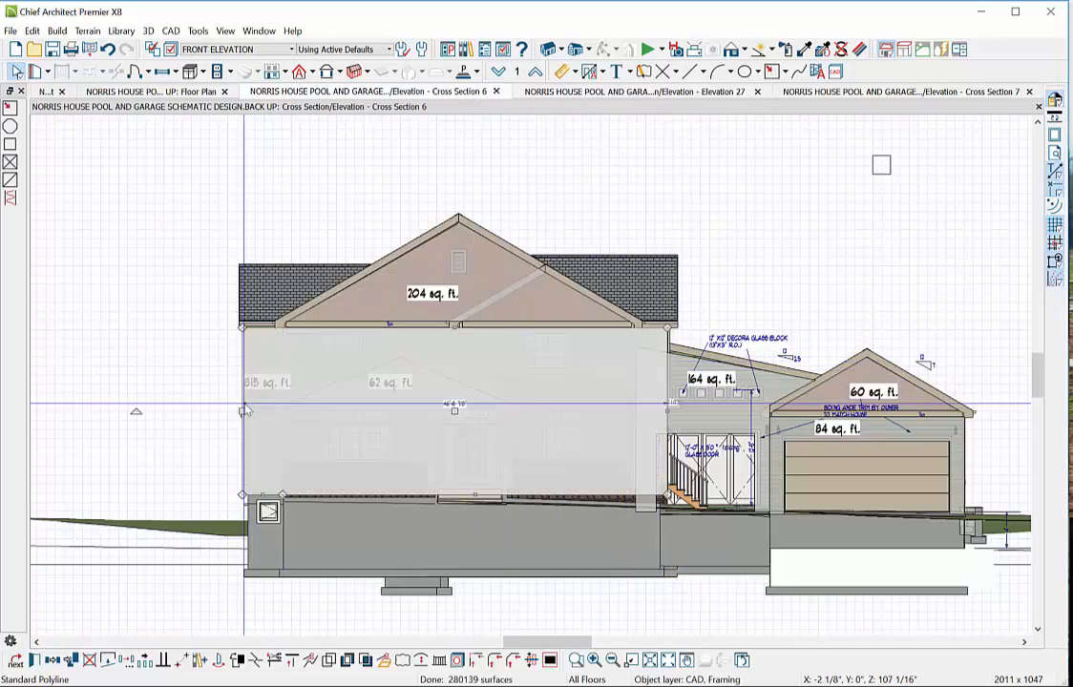
{"action": "left_click", "coordinate": [32, 30]}
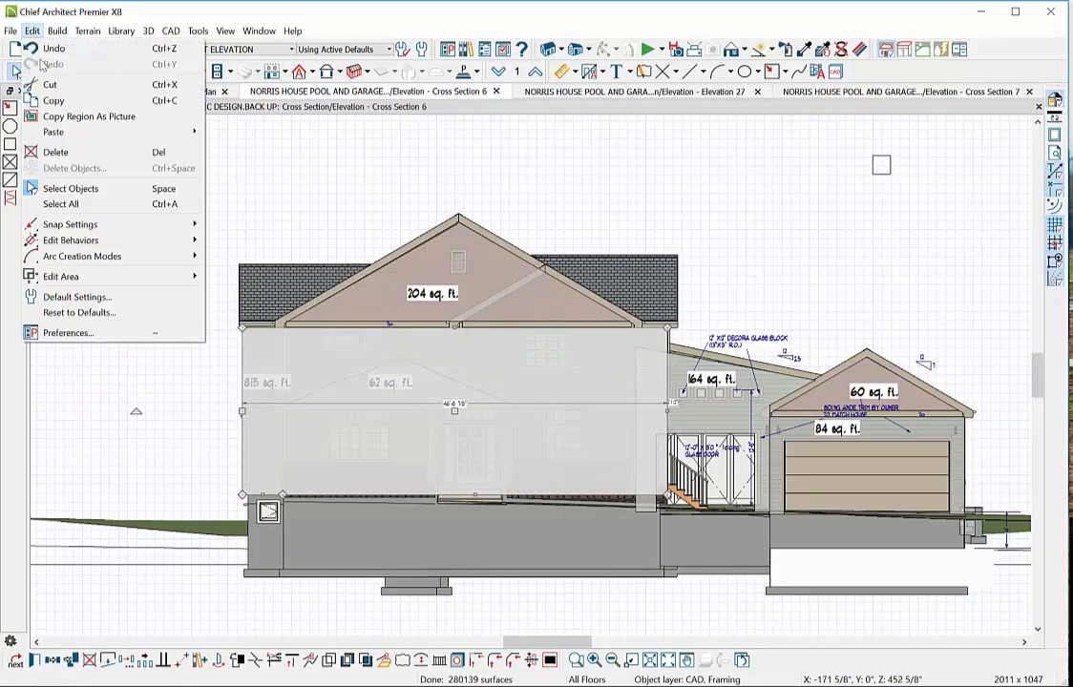
{"action": "left_click", "coordinate": [54, 101]}
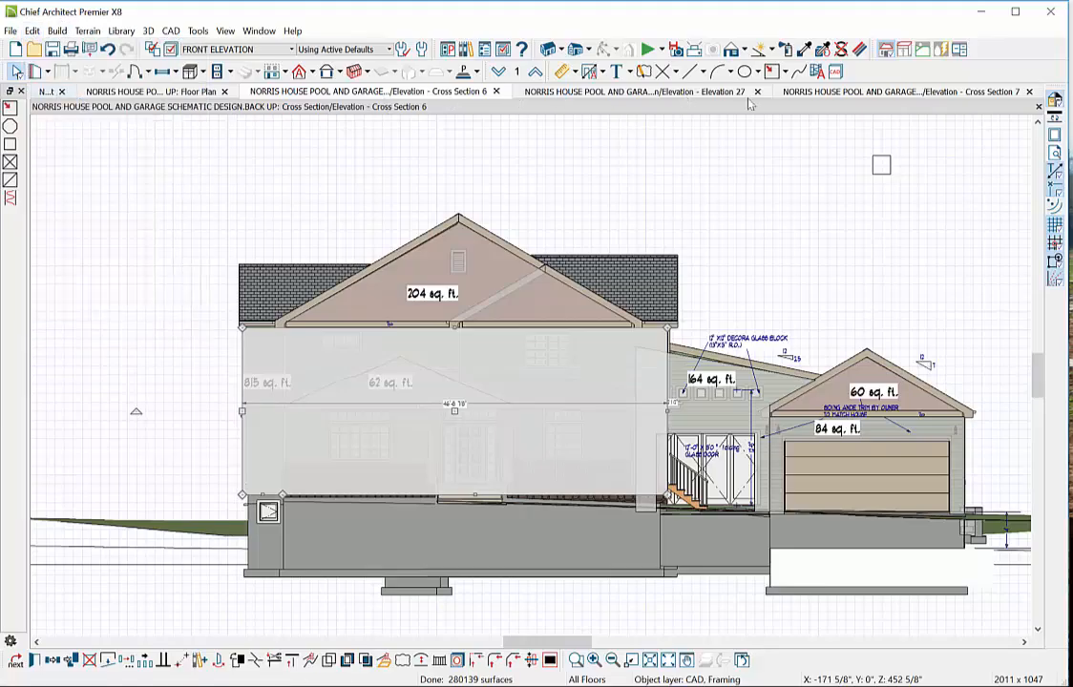
- Paste the copied siding polyline into the Cross Section 7 elevation and align its upper corner with the garage wall's siding
{"action": "left_click", "coordinate": [868, 92]}
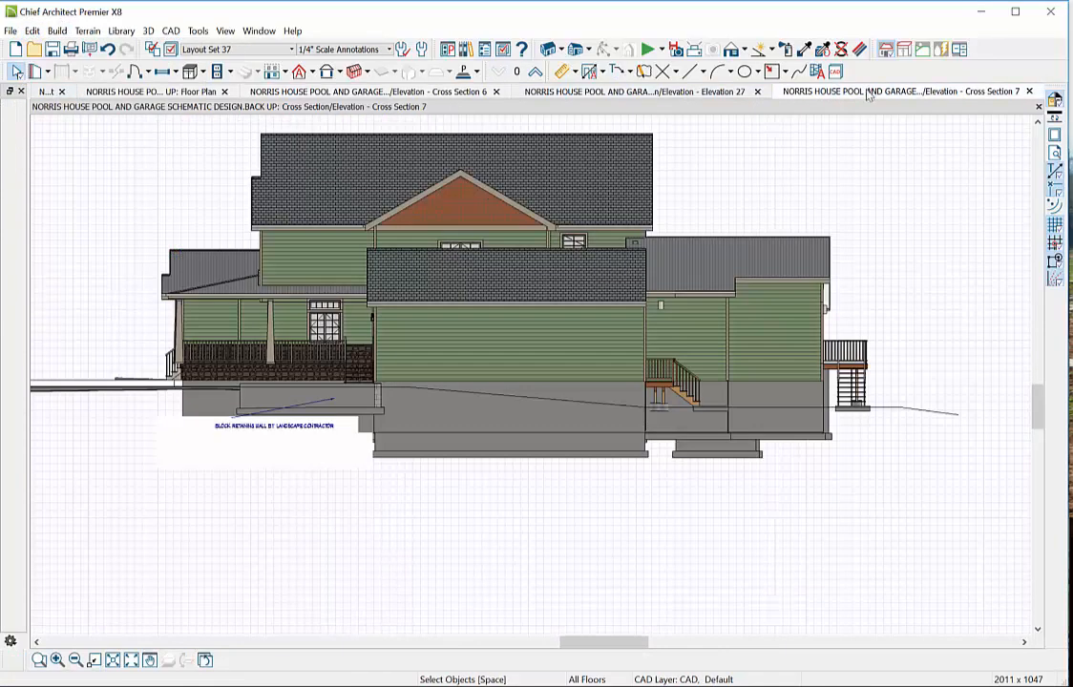
{"action": "left_click", "coordinate": [33, 31]}
{"action": "mouse_move", "coordinate": [95, 131]}
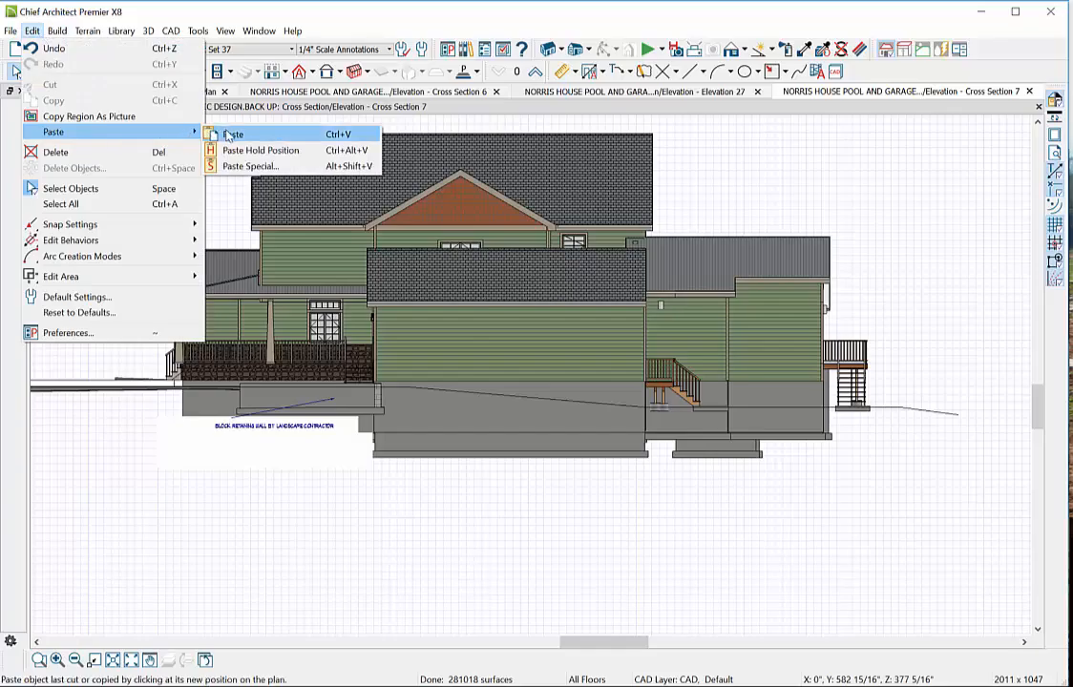
{"action": "left_click", "coordinate": [234, 134]}
{"action": "left_click", "coordinate": [454, 363]}
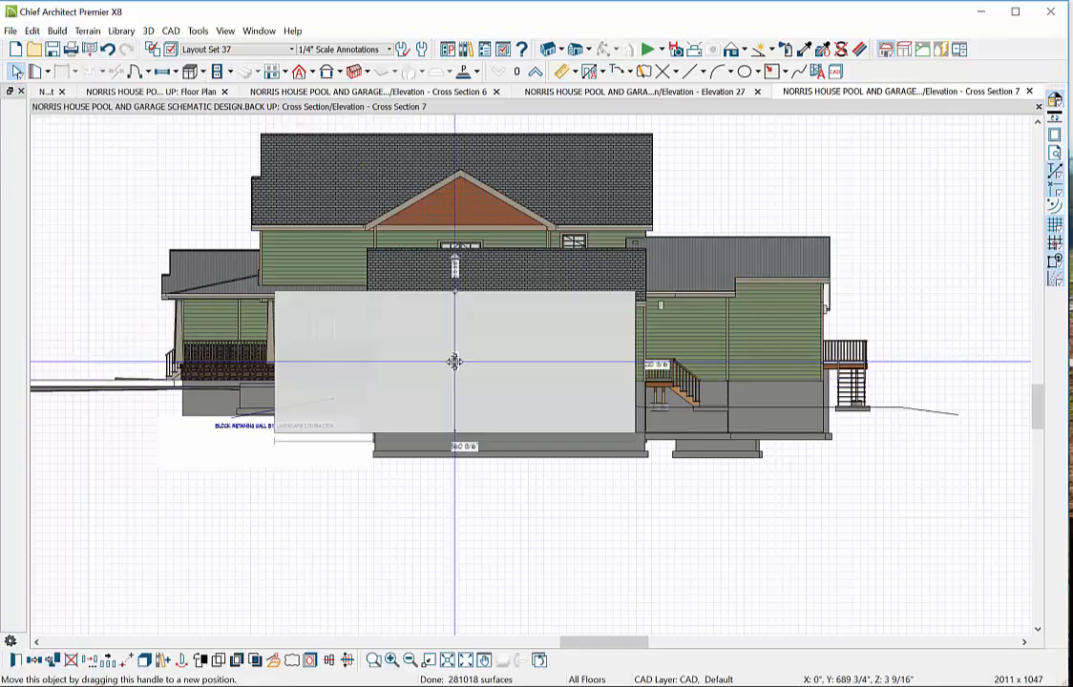
{"action": "left_click_drag", "start_coordinate": [454, 362], "coordinate": [553, 378]}
{"action": "left_click", "coordinate": [587, 532]}
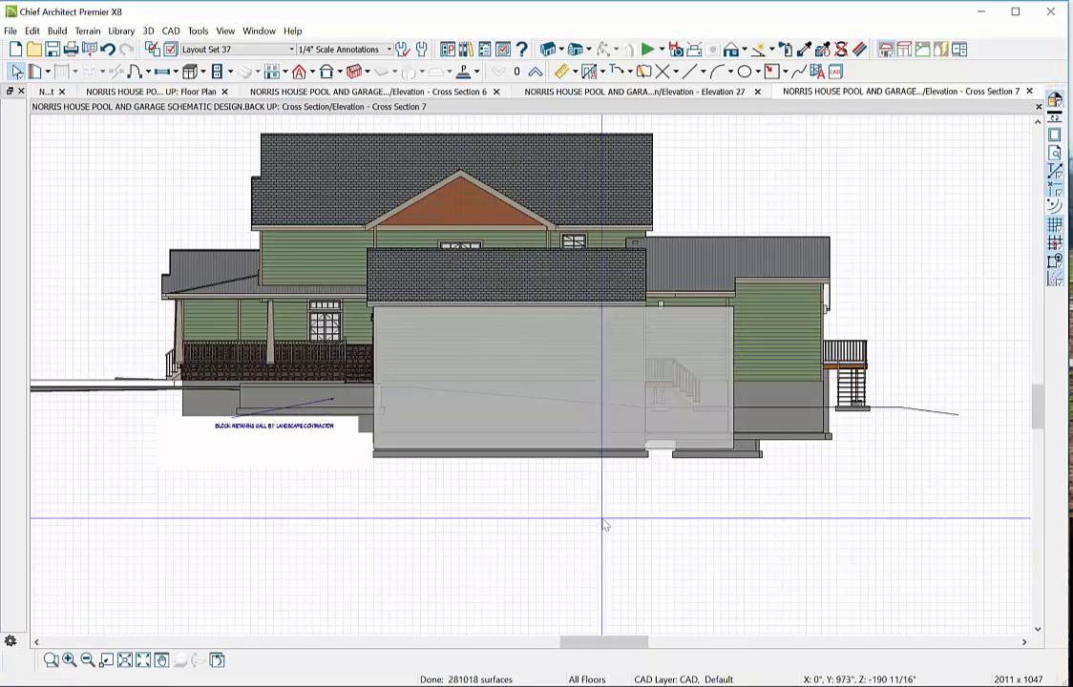
- Give the pasted polyline a light gray (192, 192, 192) solid fill with 32% transparency
{"action": "left_click", "coordinate": [730, 348]}
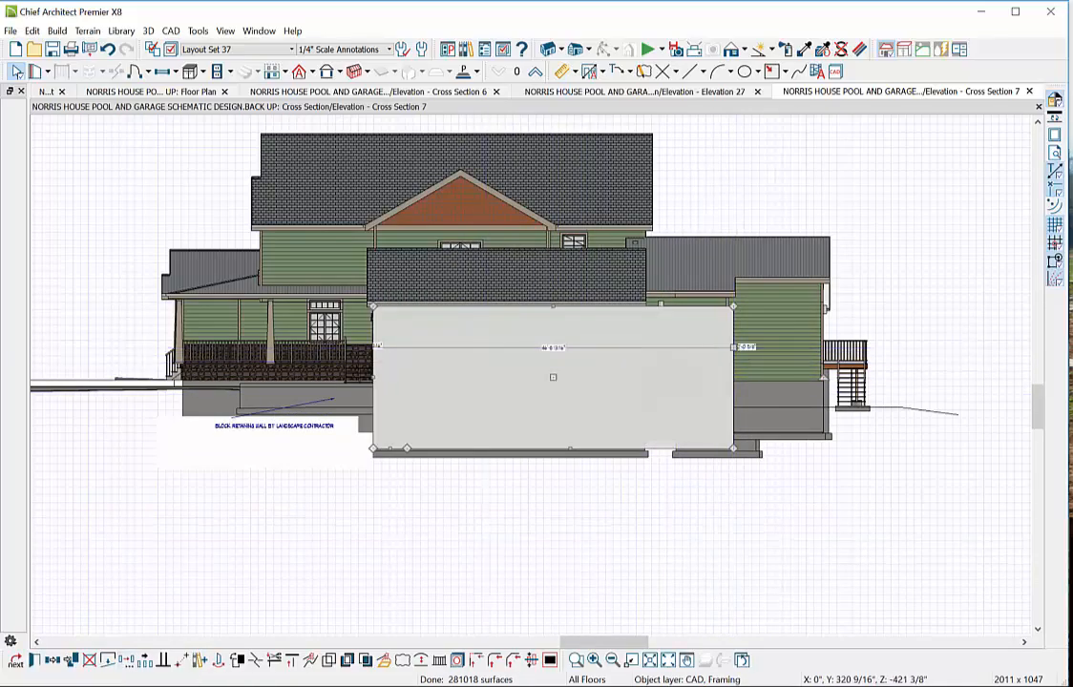
{"action": "left_click", "coordinate": [33, 660]}
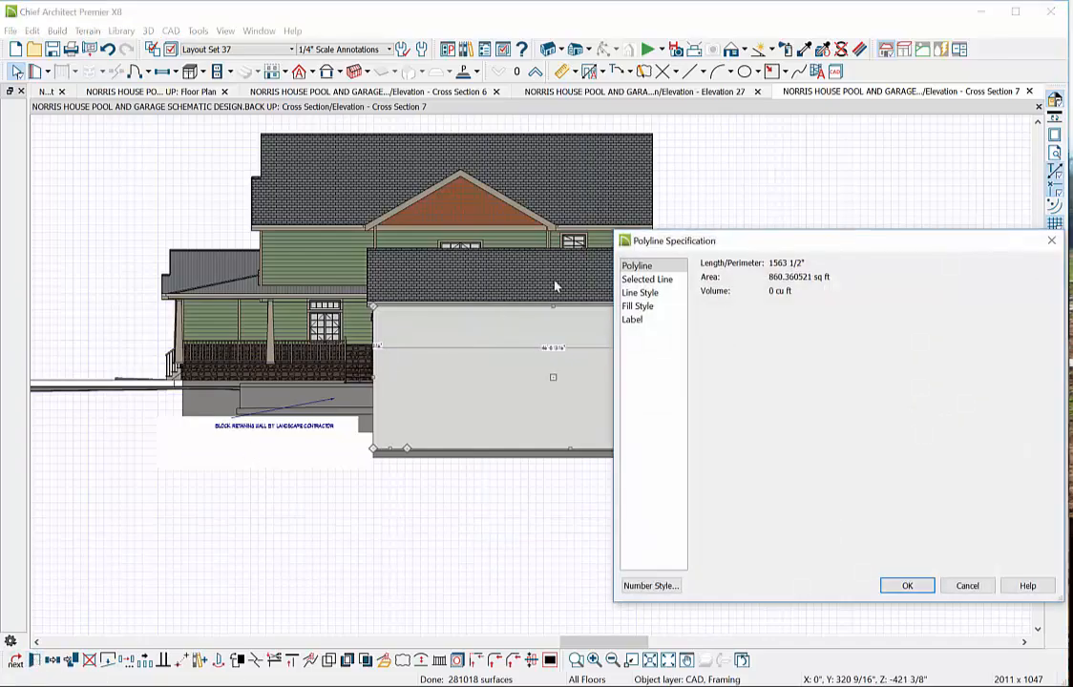
{"action": "left_click", "coordinate": [651, 311]}
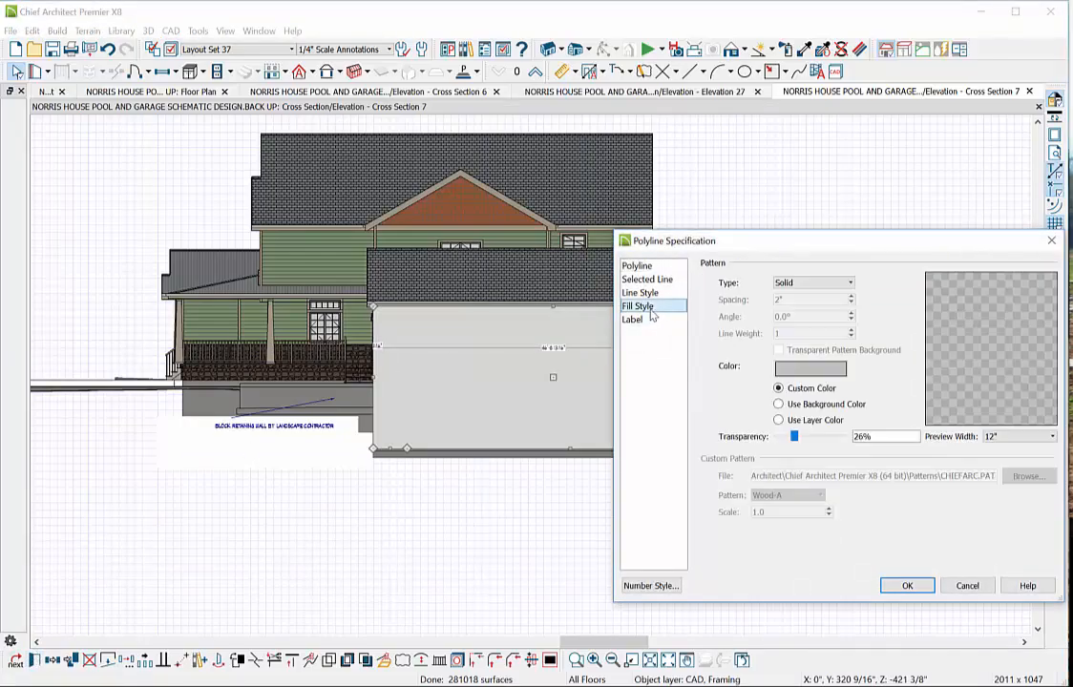
{"action": "left_click", "coordinate": [810, 371]}
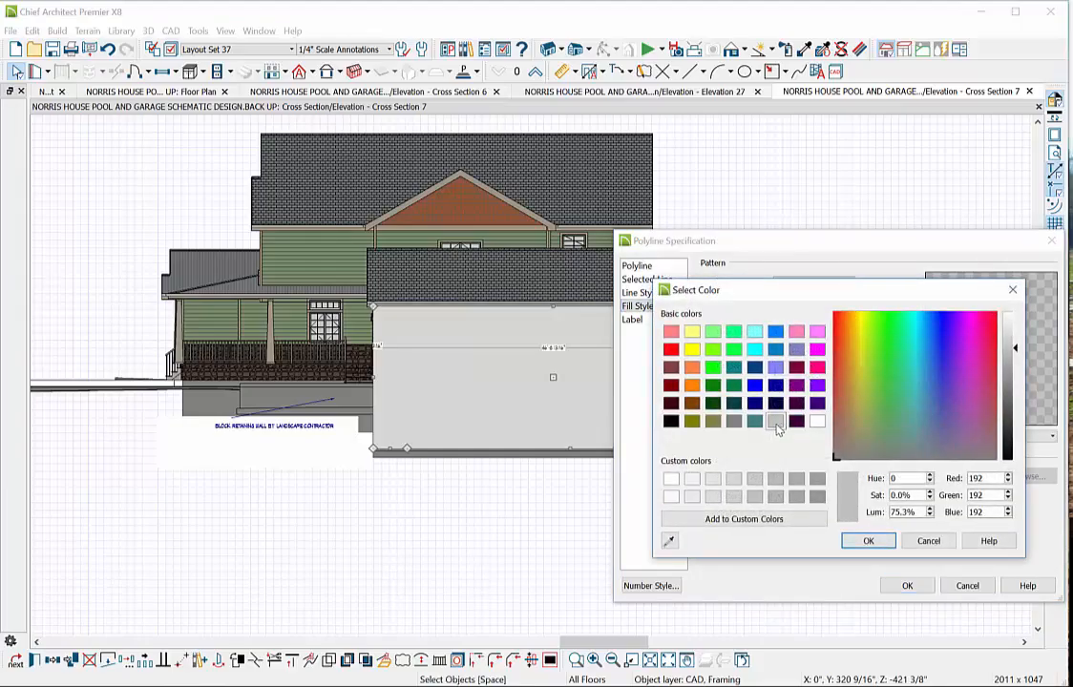
{"action": "left_click", "coordinate": [869, 542]}
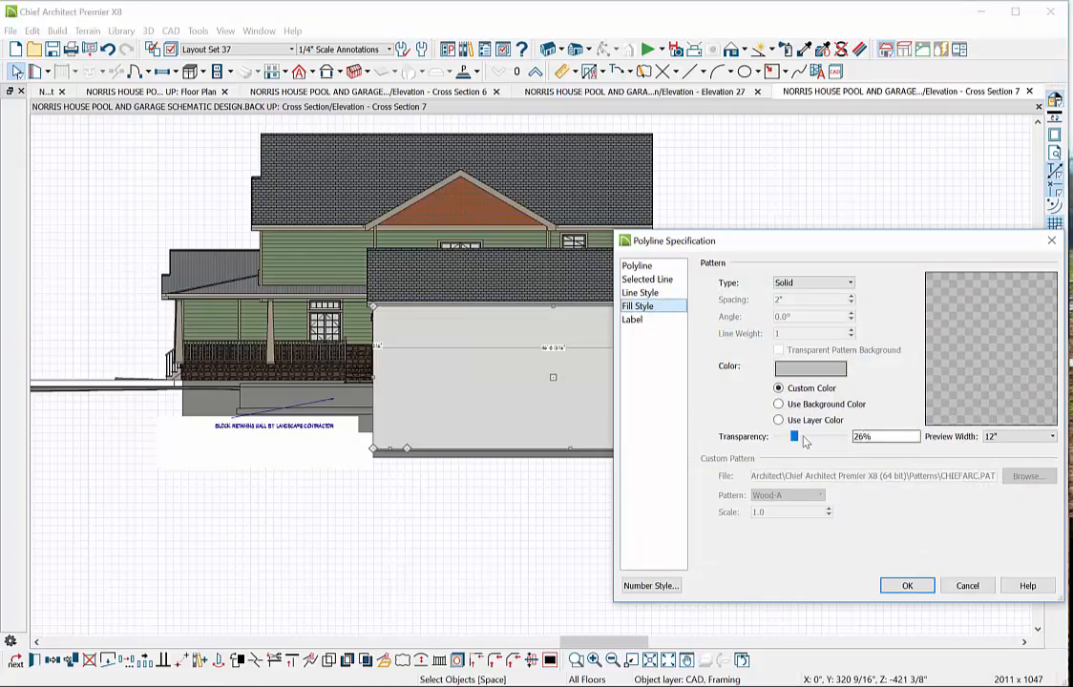
{"action": "left_click_drag", "start_coordinate": [793, 435], "coordinate": [796, 436]}
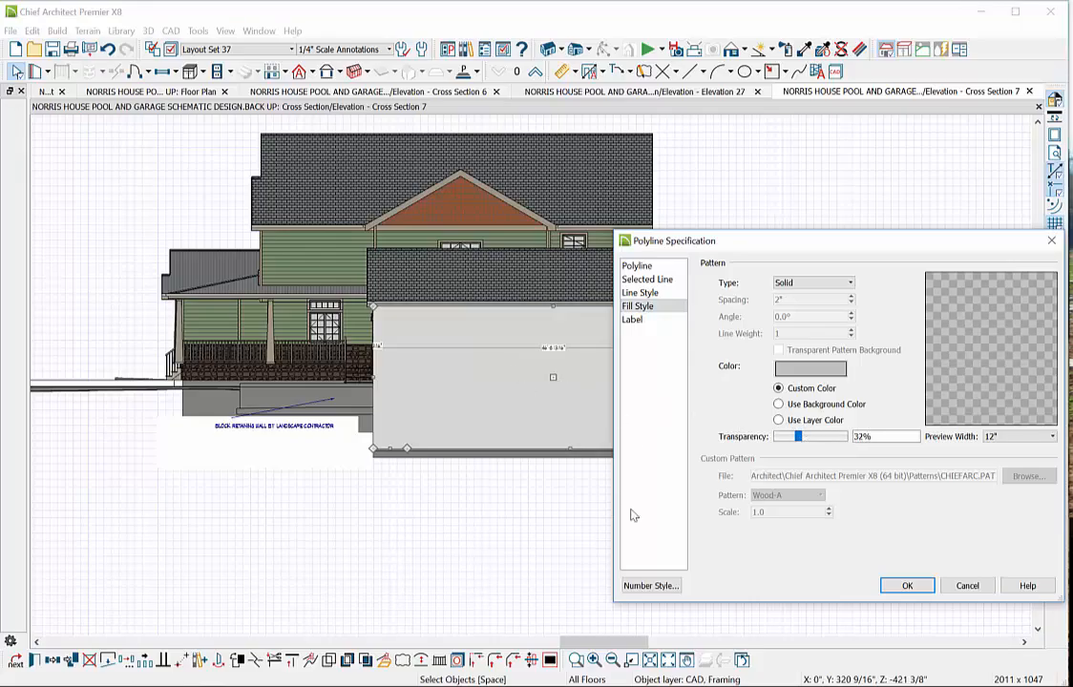
{"action": "left_click", "coordinate": [907, 586]}
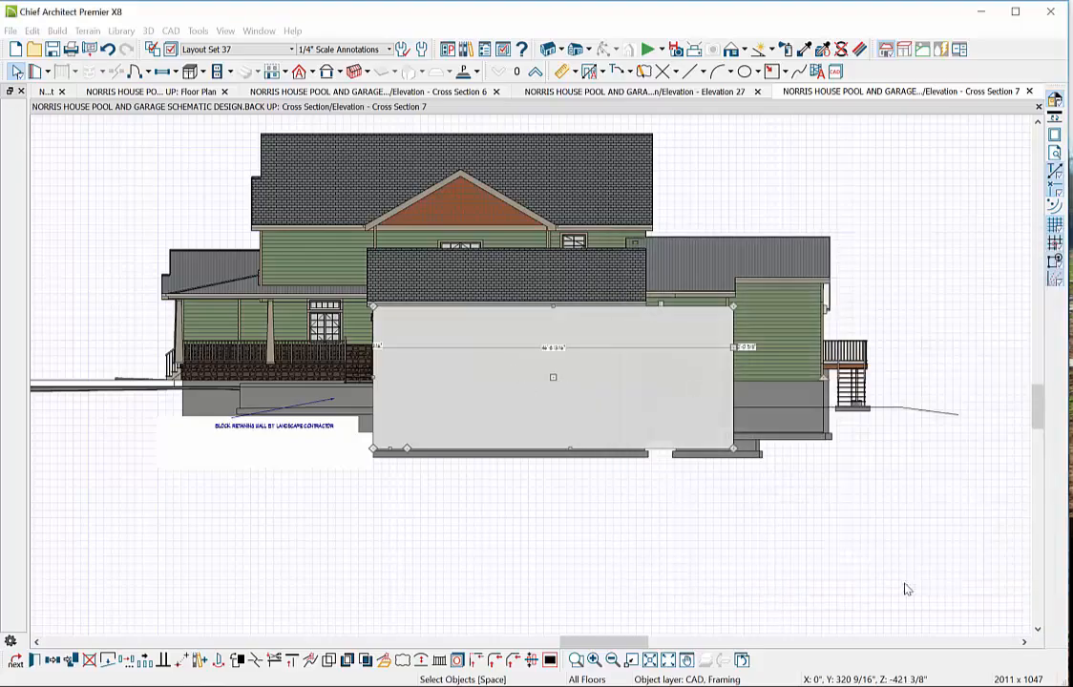
{"action": "left_click", "coordinate": [671, 503]}
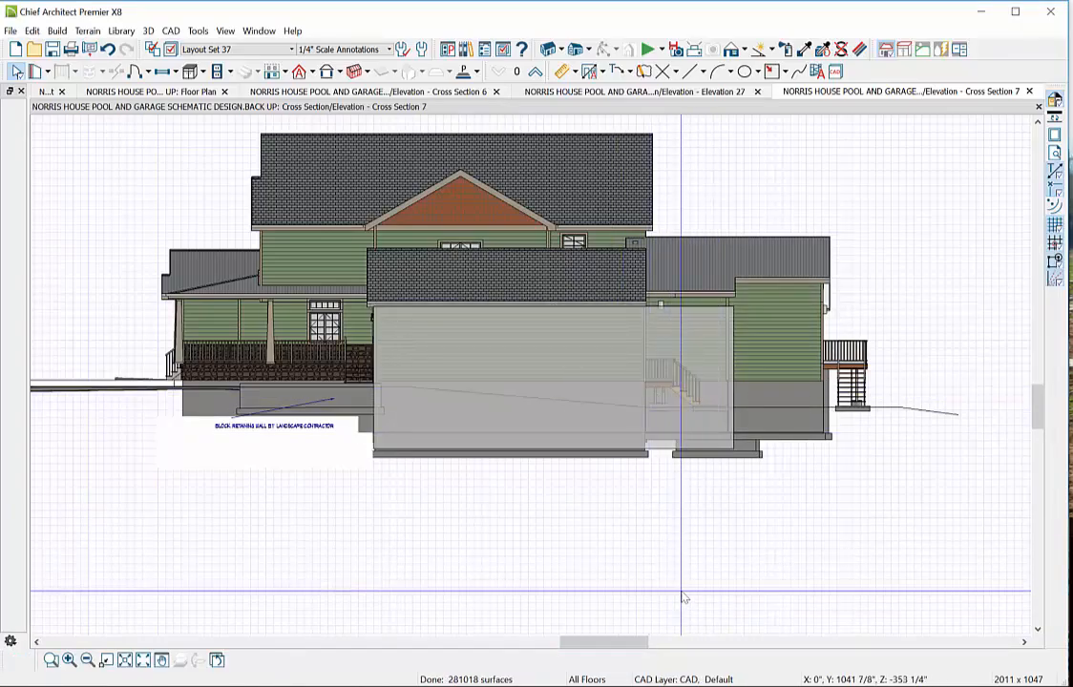
- Resize the polyline to fit the garage wall's siding between the eave and the foundation, and check its area
{"action": "left_click", "coordinate": [732, 370]}
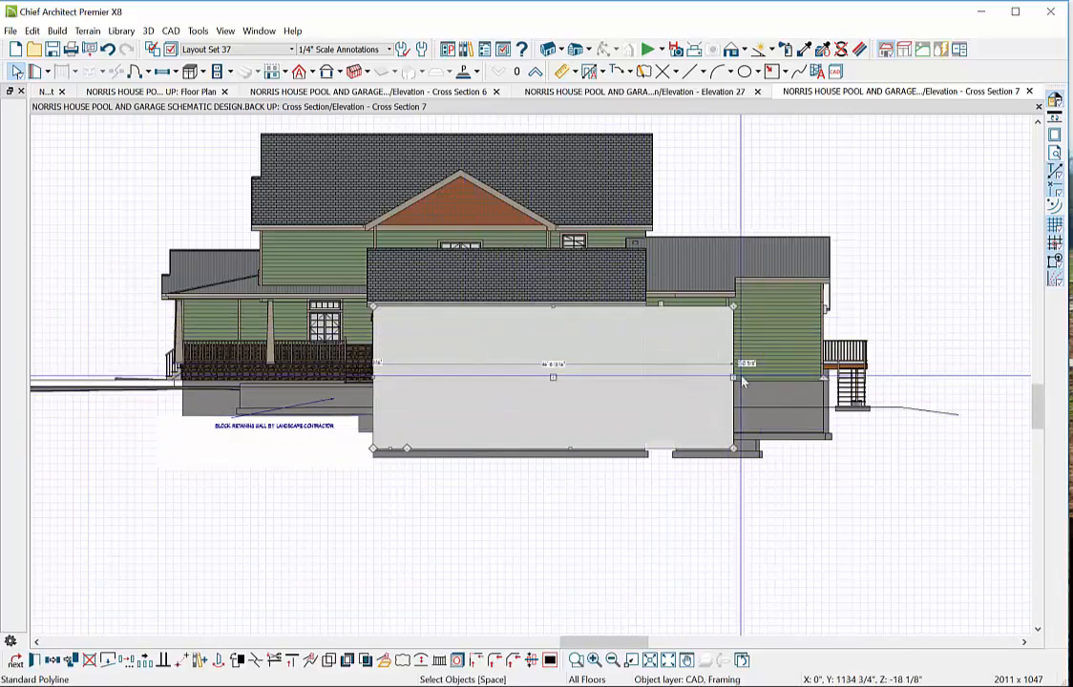
{"action": "left_click_drag", "start_coordinate": [735, 379], "coordinate": [643, 387]}
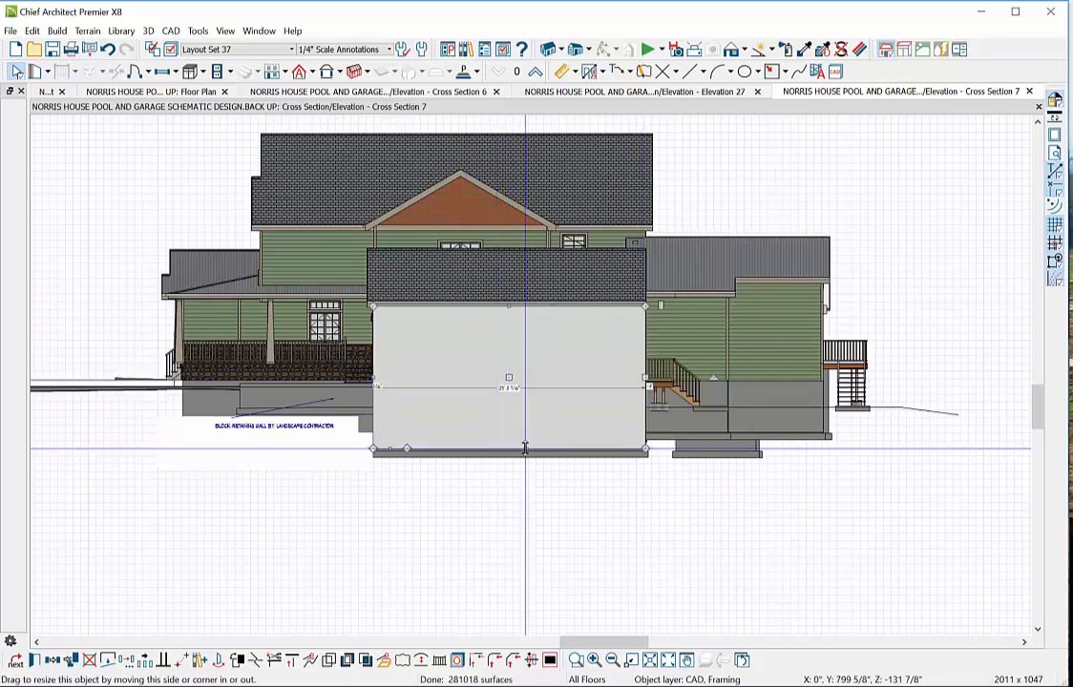
{"action": "left_click_drag", "start_coordinate": [525, 451], "coordinate": [536, 382]}
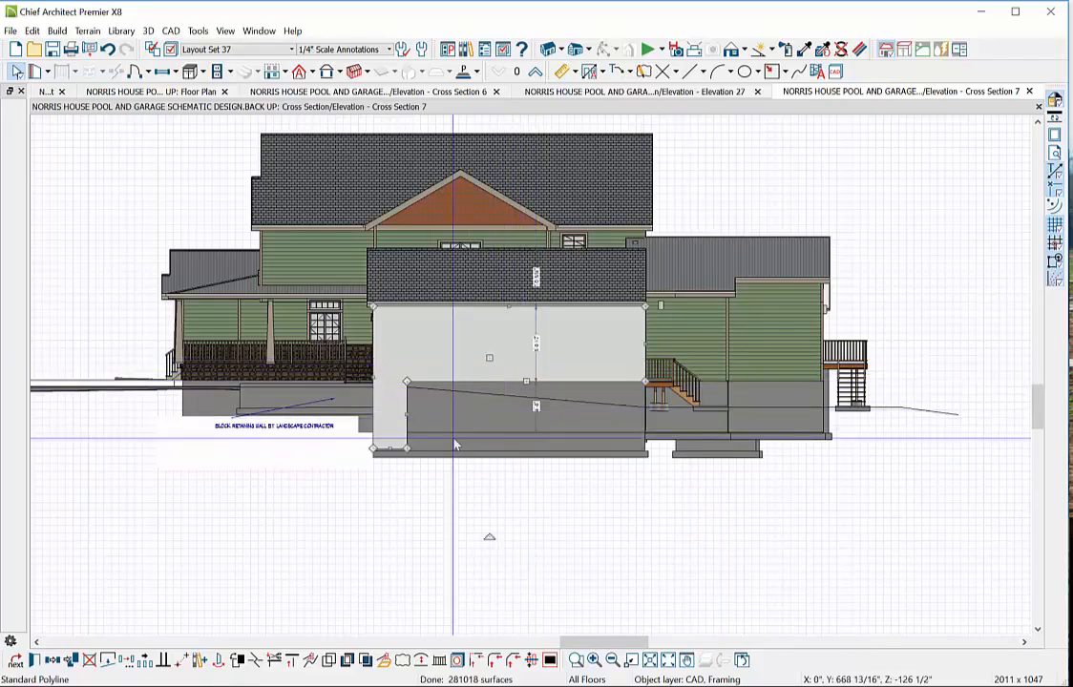
{"action": "left_click_drag", "start_coordinate": [391, 449], "coordinate": [397, 383]}
{"action": "left_click", "coordinate": [268, 498]}
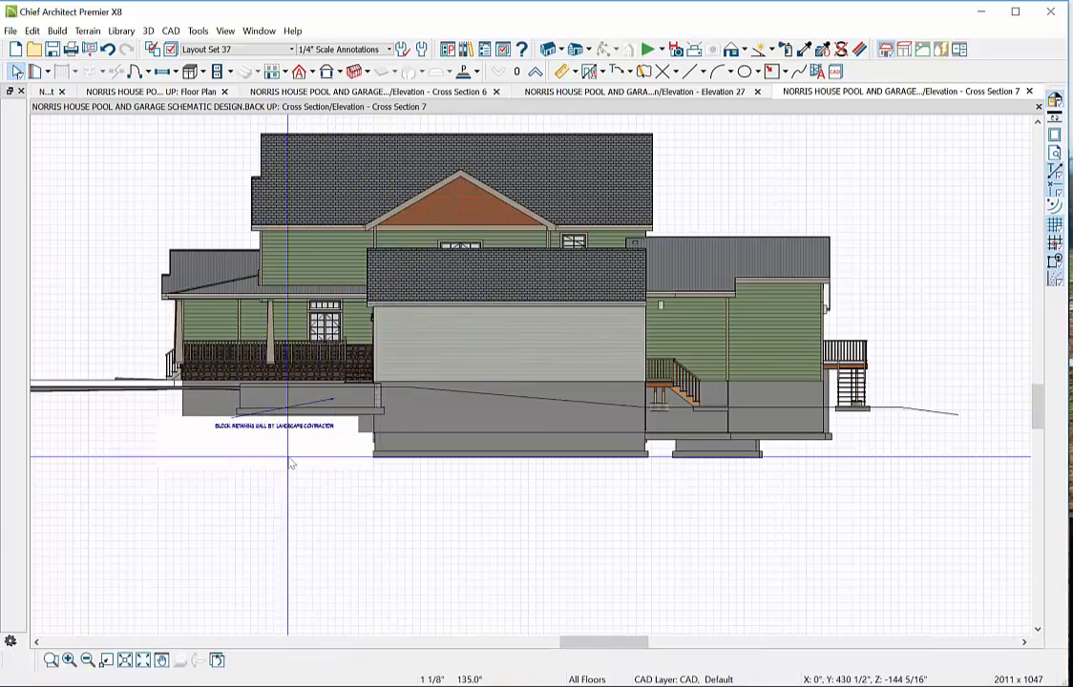
{"action": "left_click", "coordinate": [573, 382]}
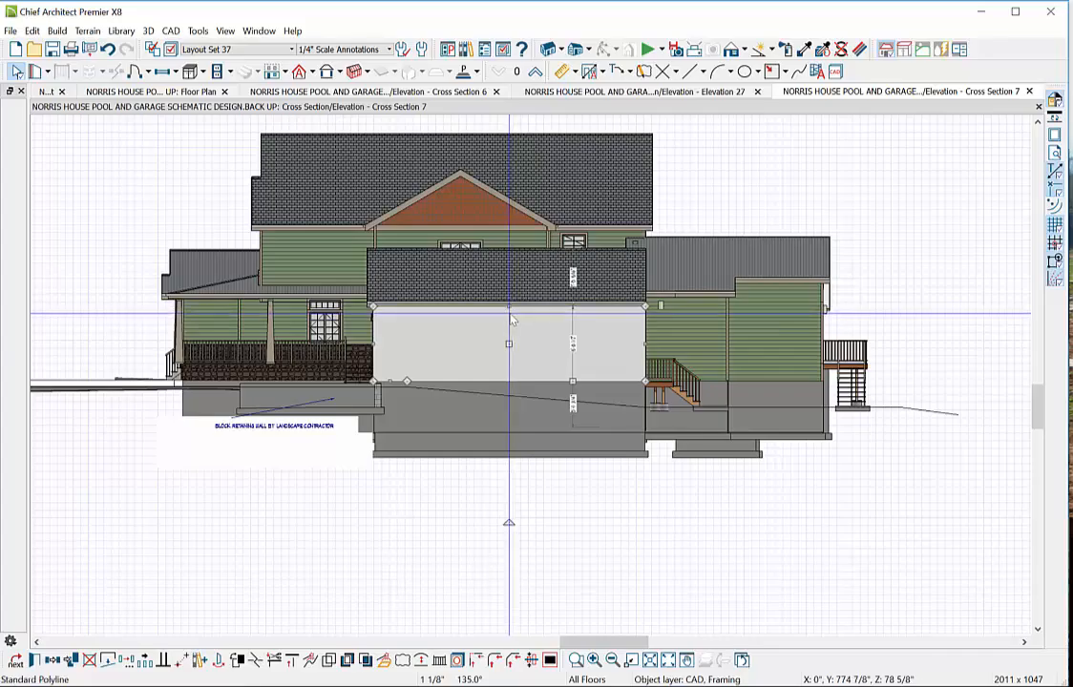
{"action": "scroll", "coordinate": [510, 306], "scroll_direction": "up", "scroll_amount": 2}
{"action": "left_click_drag", "start_coordinate": [513, 305], "coordinate": [509, 296]}
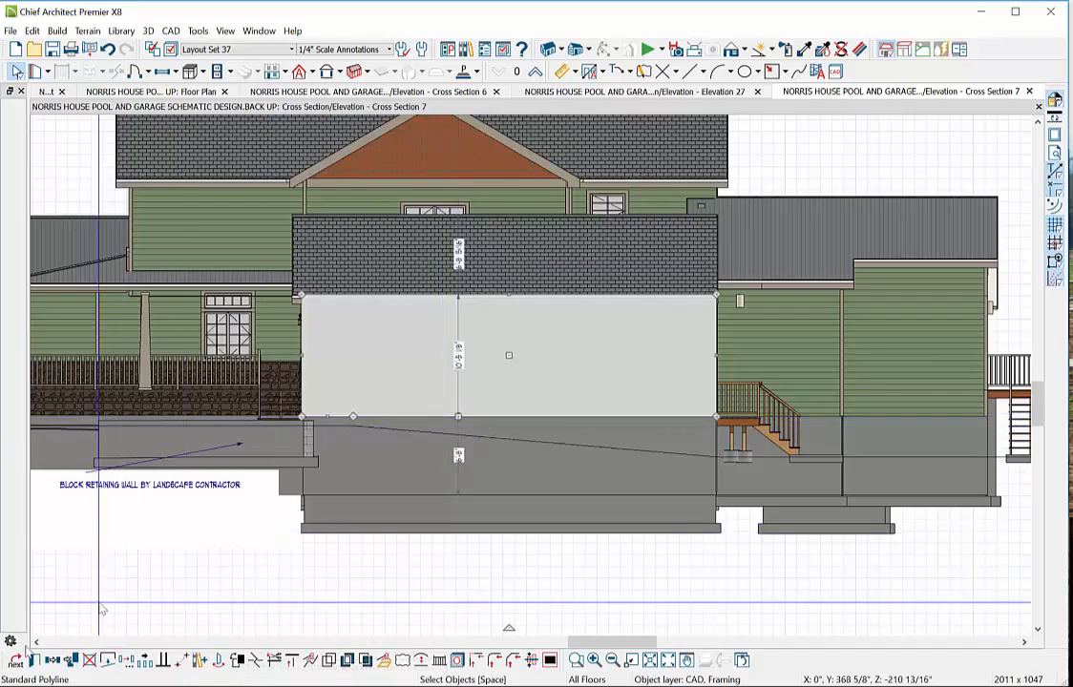
{"action": "left_click", "coordinate": [69, 657]}
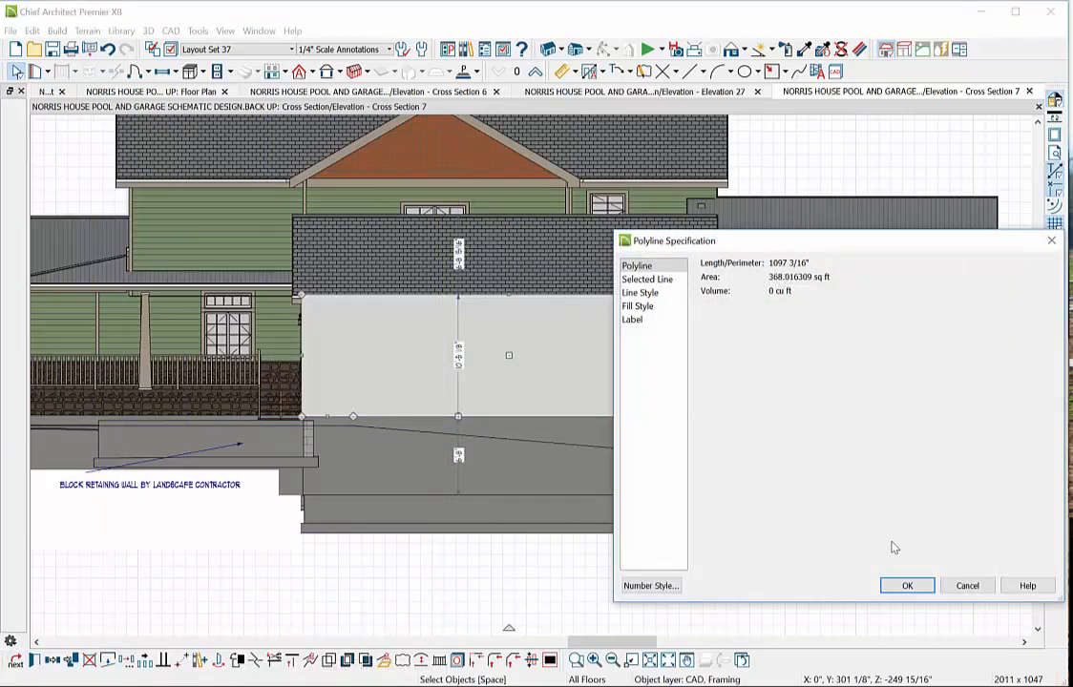
{"action": "left_click", "coordinate": [907, 586]}
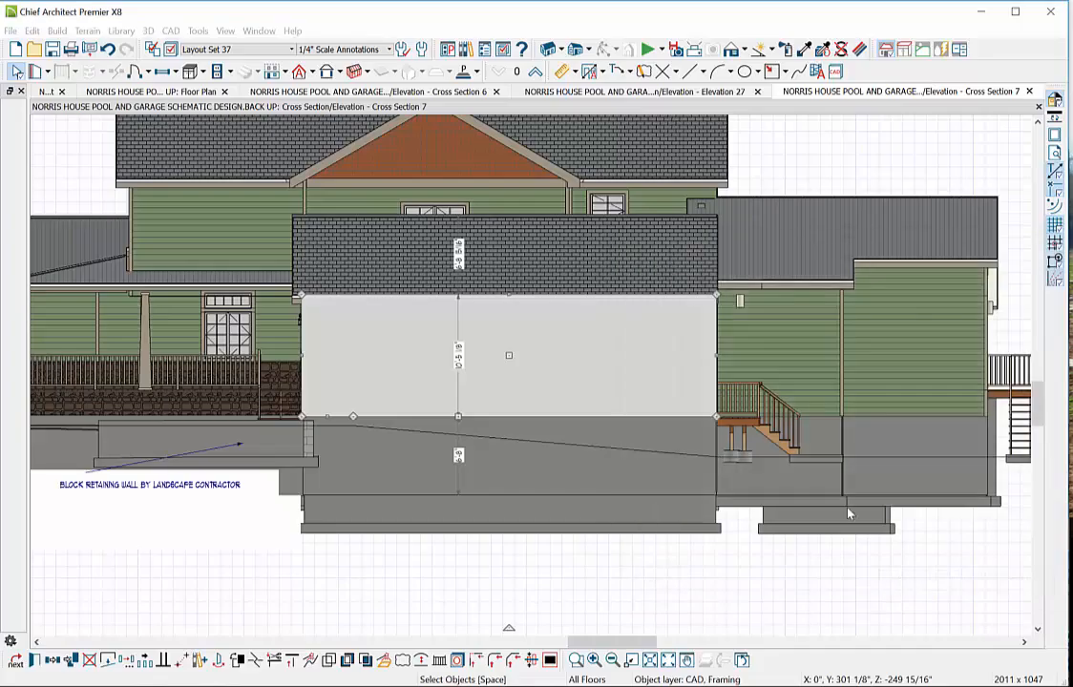
- Copy the main wall's 1,002 sq. ft. label from Elevation 27 and paste it onto the garage wall in Cross Section 7
{"action": "left_click", "coordinate": [702, 92]}
{"action": "left_click", "coordinate": [559, 334]}
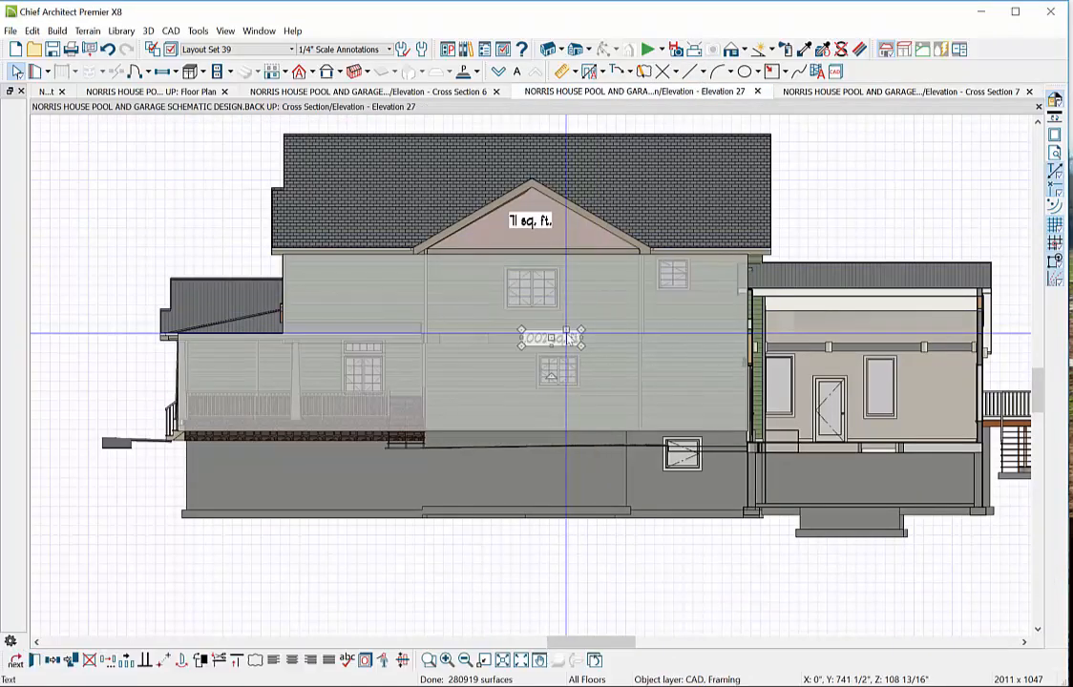
{"action": "left_click", "coordinate": [31, 31]}
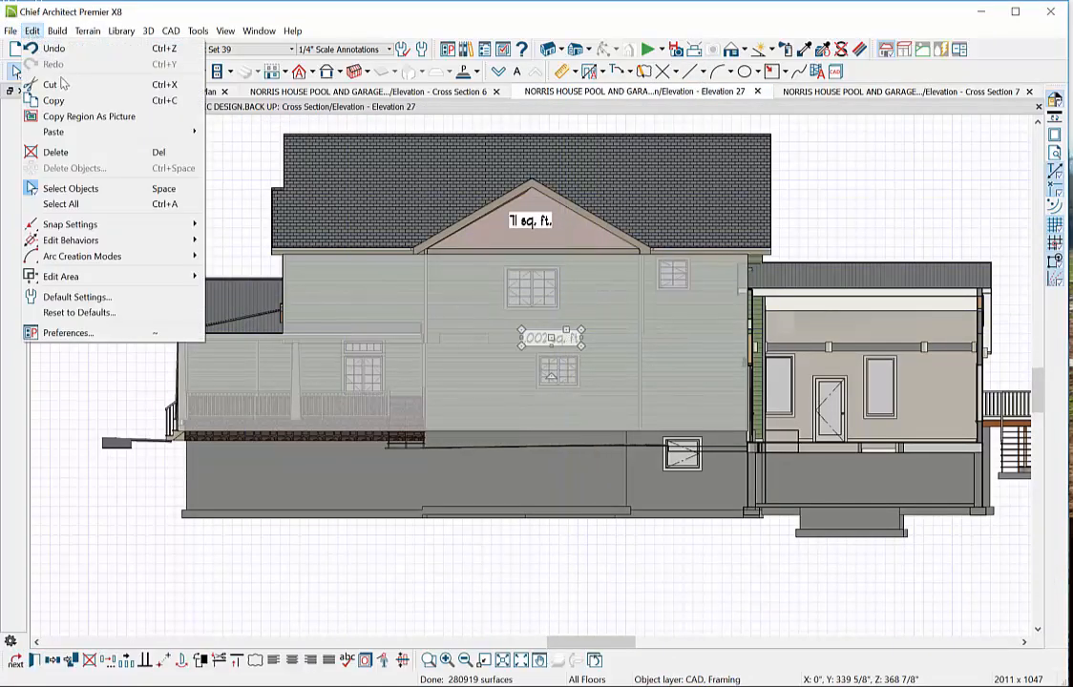
{"action": "left_click", "coordinate": [52, 98]}
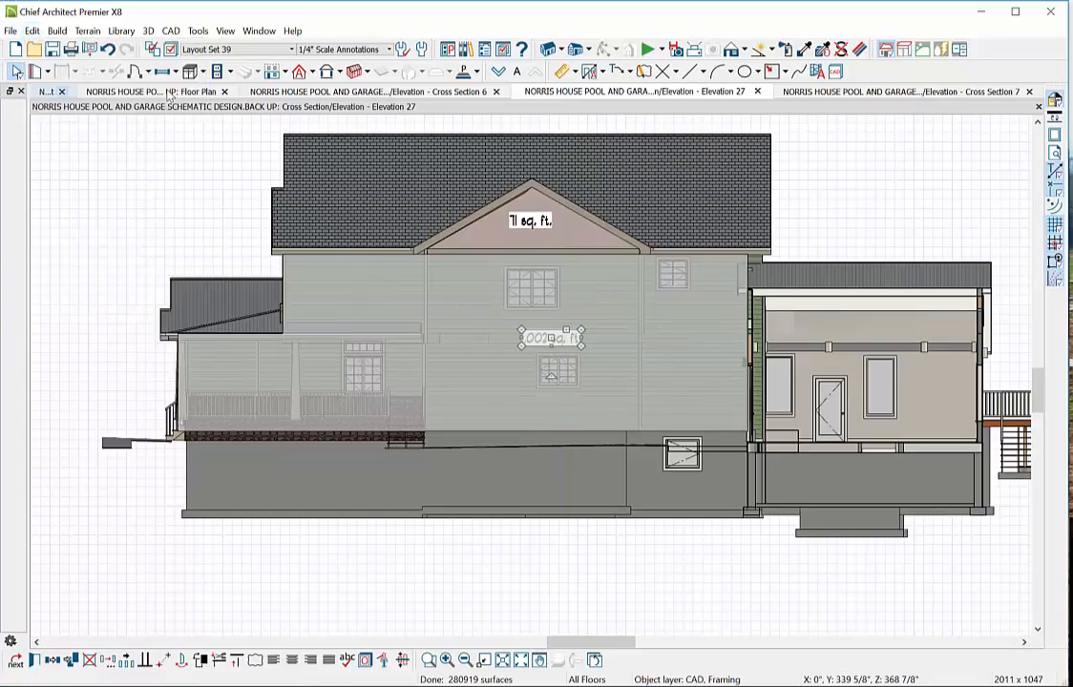
{"action": "left_click", "coordinate": [922, 93]}
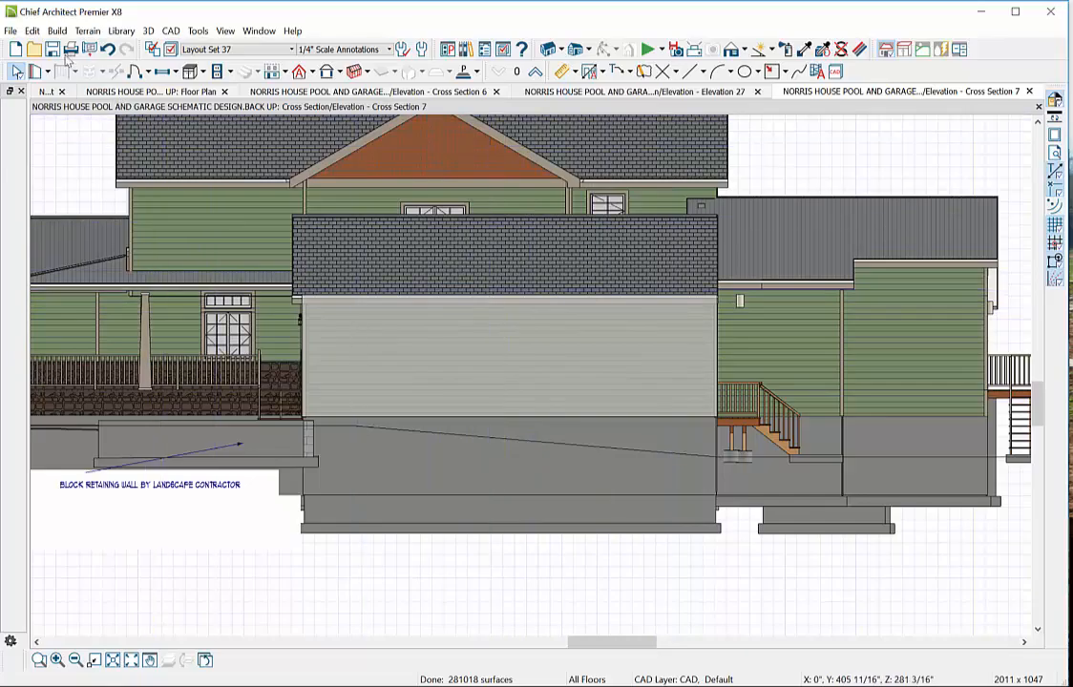
{"action": "left_click", "coordinate": [500, 345]}
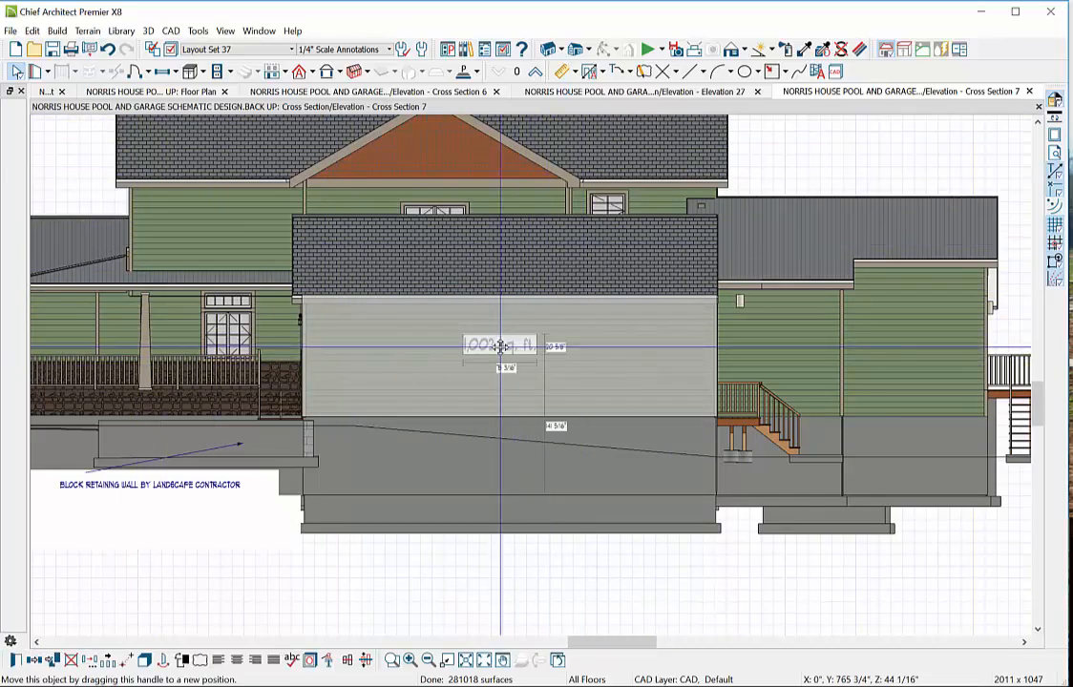
- Check the garage polyline's area again and change the pasted label's text to "368 sq. ft."
{"action": "double_click", "coordinate": [500, 345]}
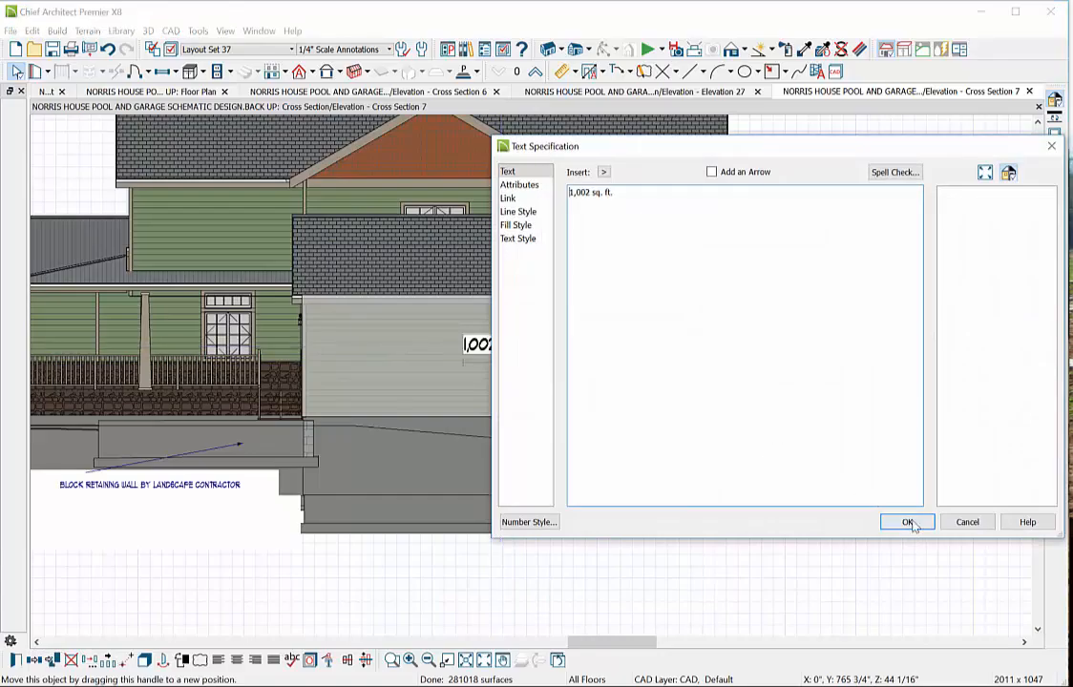
{"action": "left_click", "coordinate": [907, 522]}
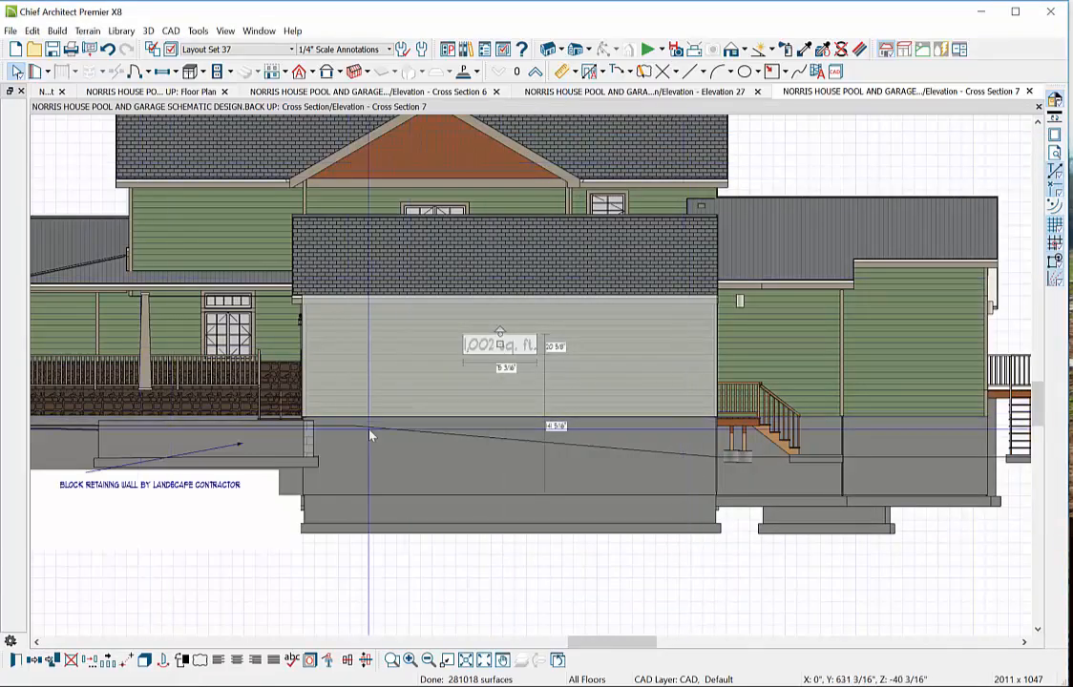
{"action": "left_click", "coordinate": [406, 417]}
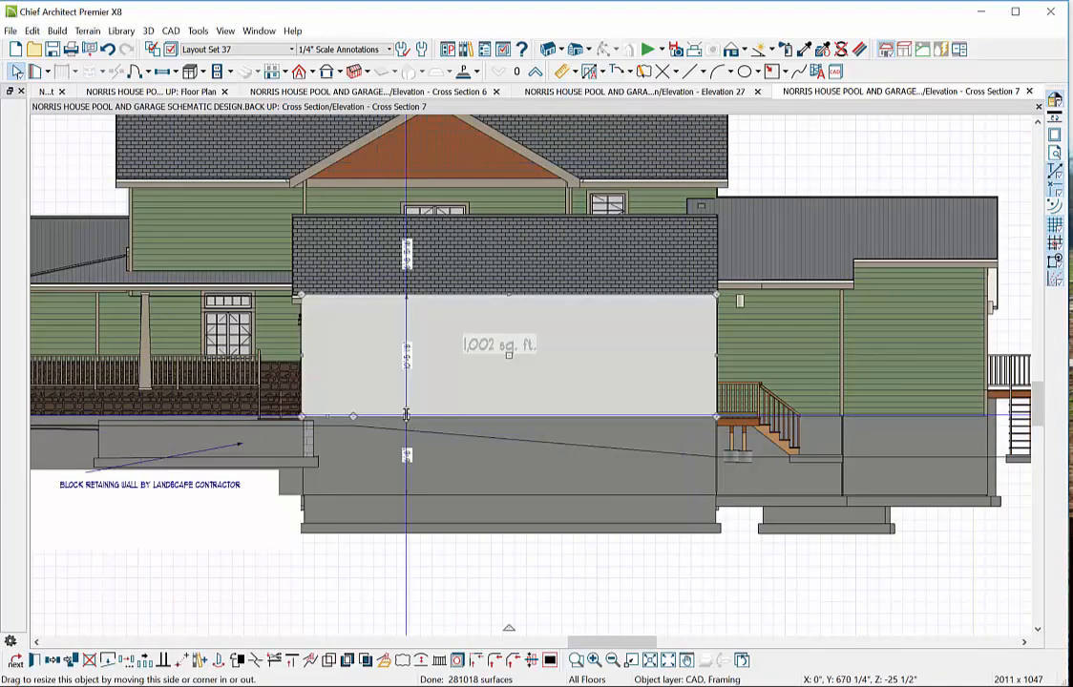
{"action": "left_click", "coordinate": [34, 660]}
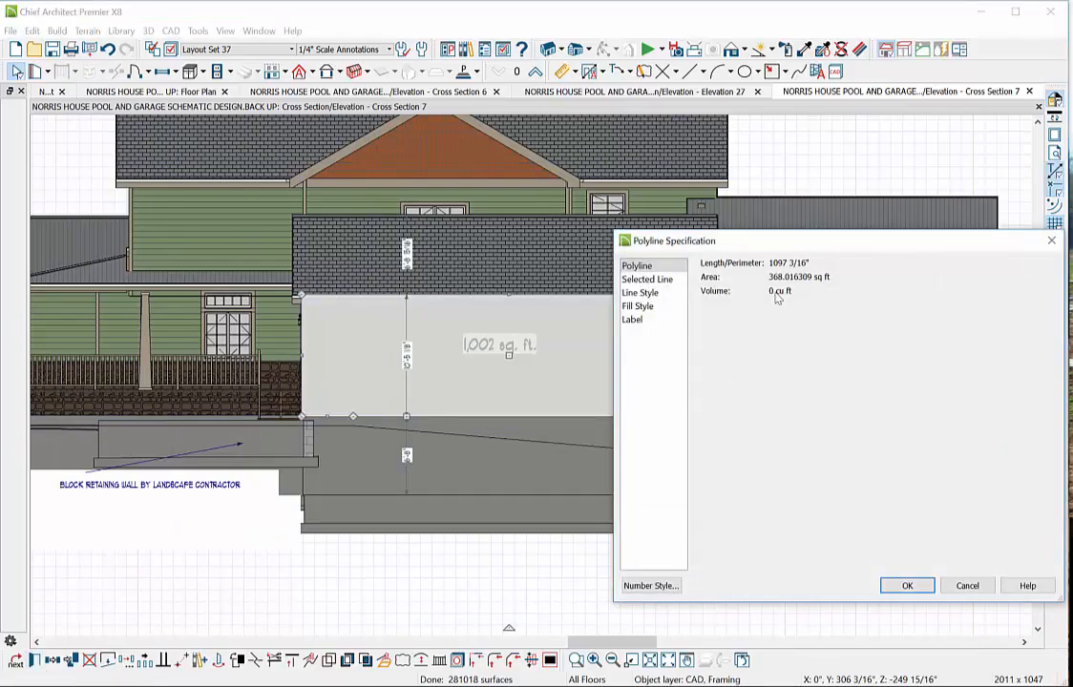
{"action": "left_click", "coordinate": [902, 586]}
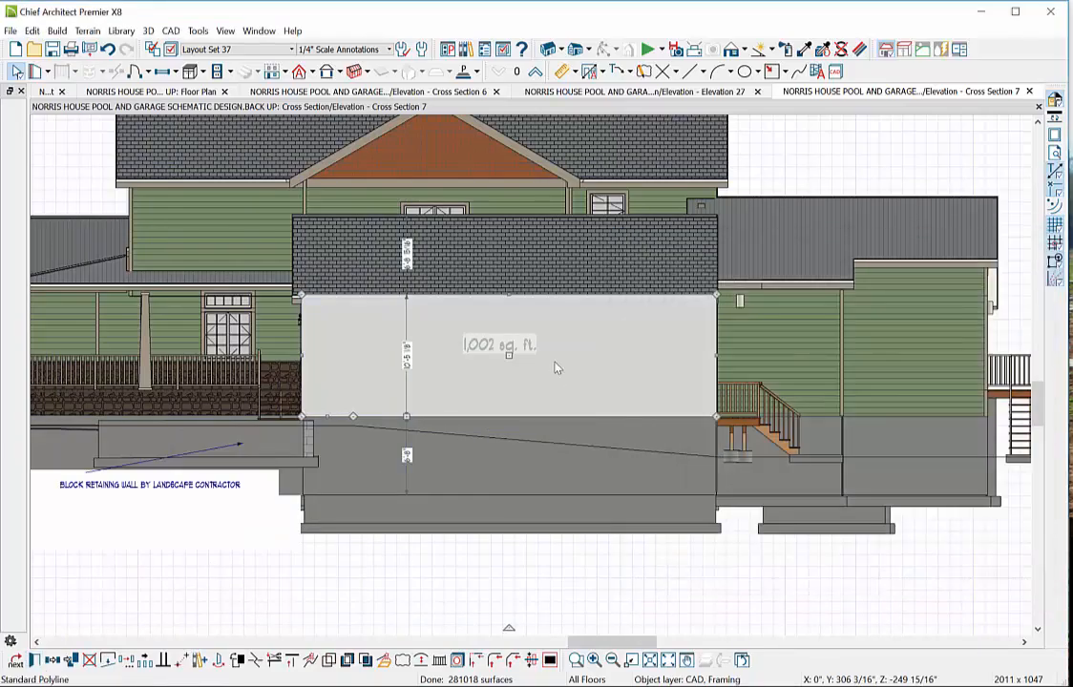
{"action": "left_click", "coordinate": [498, 349]}
{"action": "double_click", "coordinate": [498, 349]}
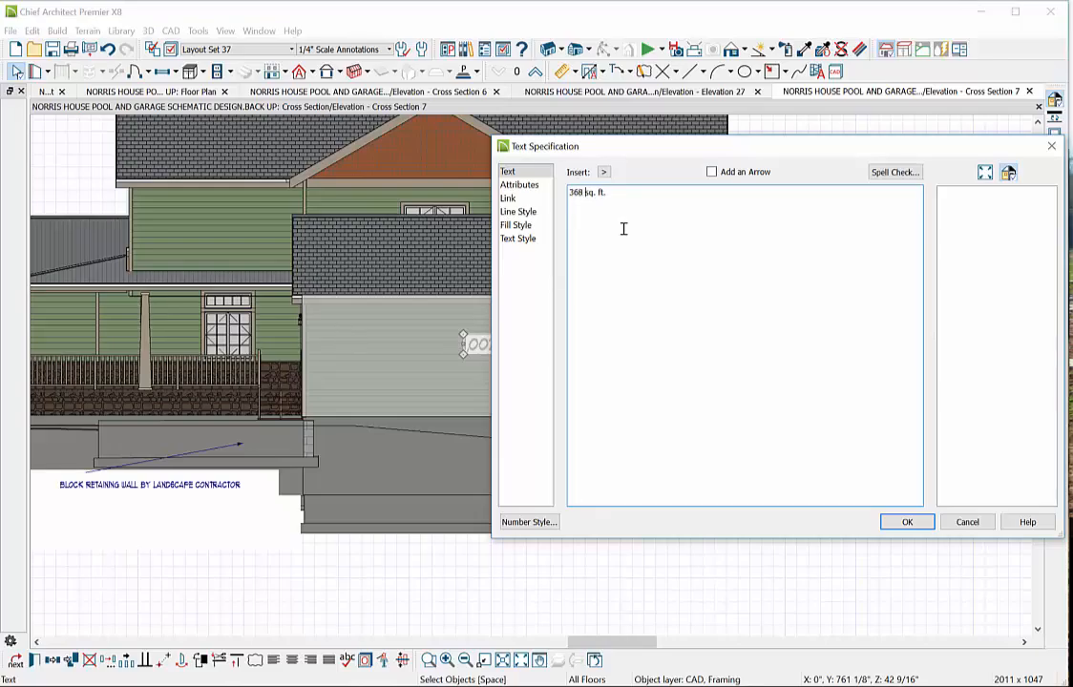
{"action": "left_click", "coordinate": [907, 523]}
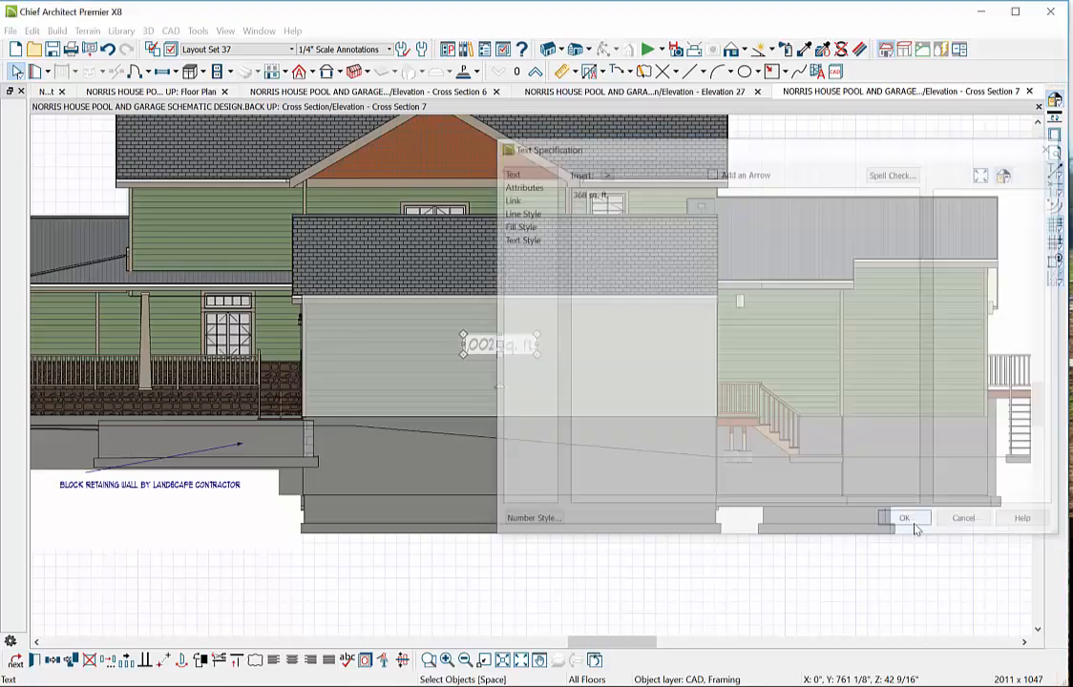
{"action": "left_click", "coordinate": [702, 607]}
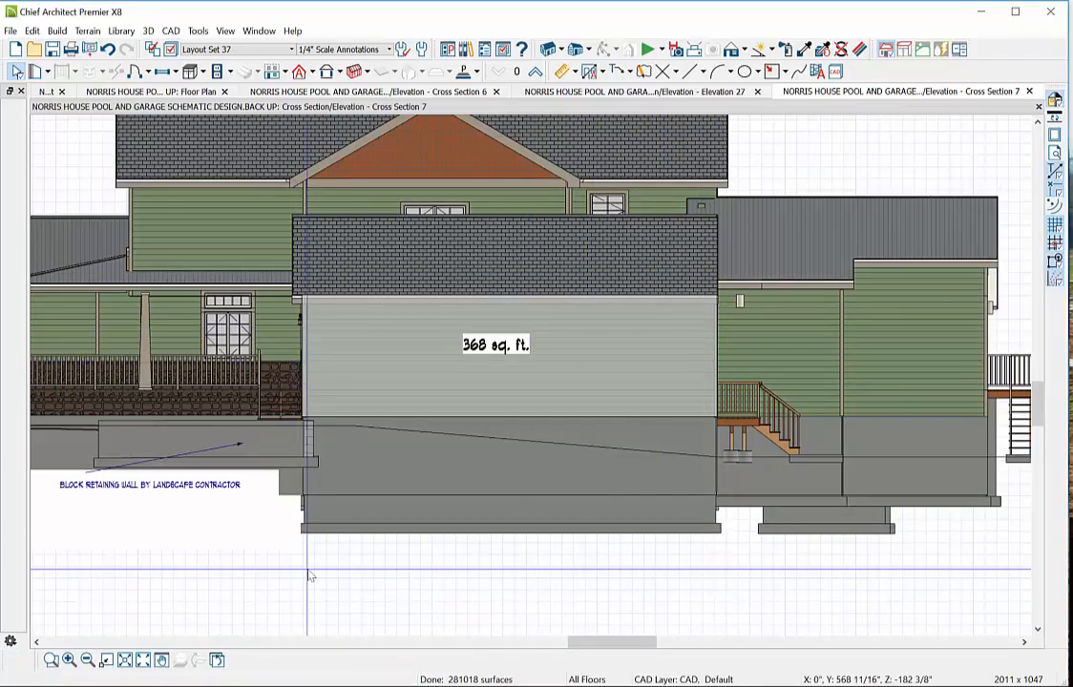
- Duplicate the 368 sq. ft. label and place the copy directly below it on the garage wall
{"action": "left_click", "coordinate": [515, 351]}
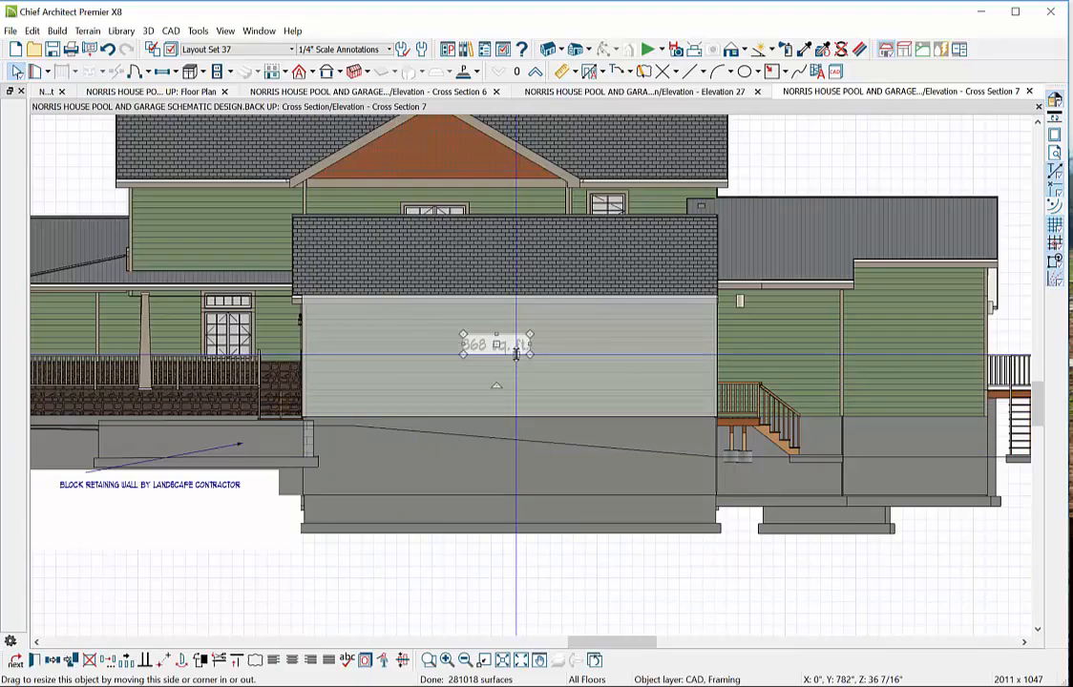
{"action": "key", "text": "ctrl+v"}
{"action": "left_click", "coordinate": [497, 384]}
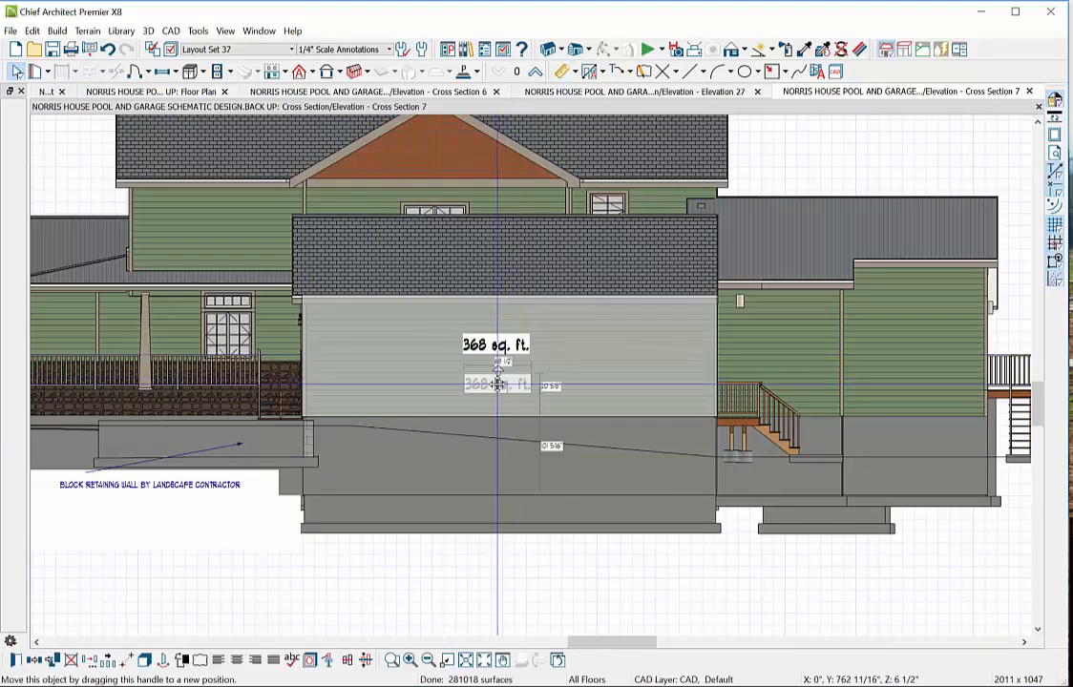
- Change the lower garage wall label's text to "368 sq. ft. (other face)"
{"action": "double_click", "coordinate": [498, 384]}
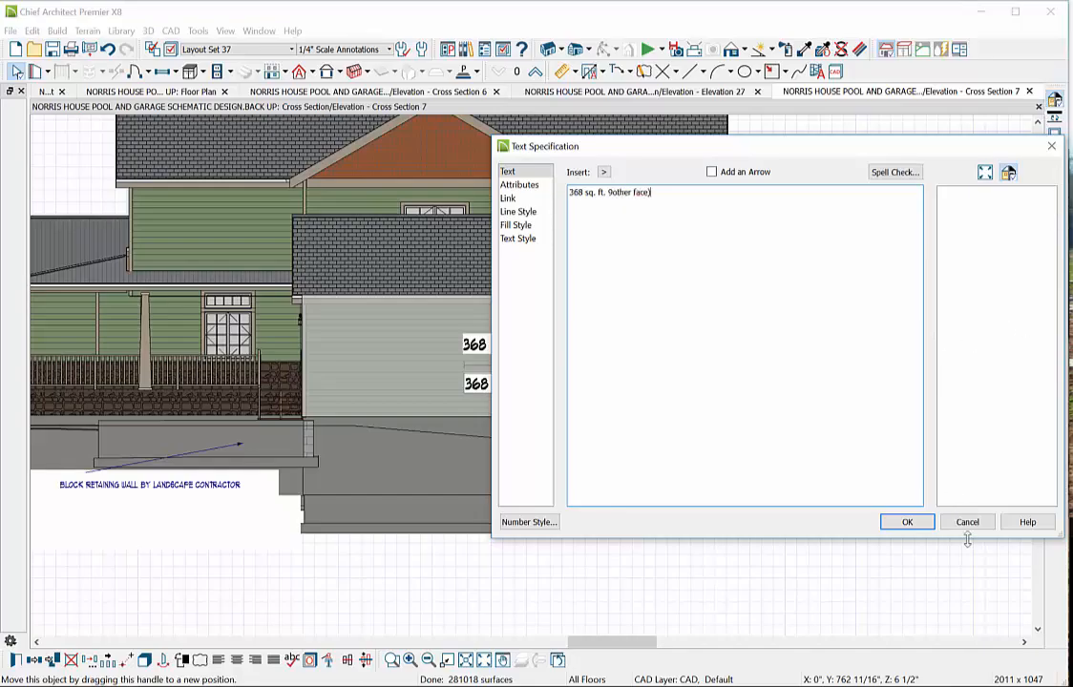
{"action": "left_click", "coordinate": [906, 522]}
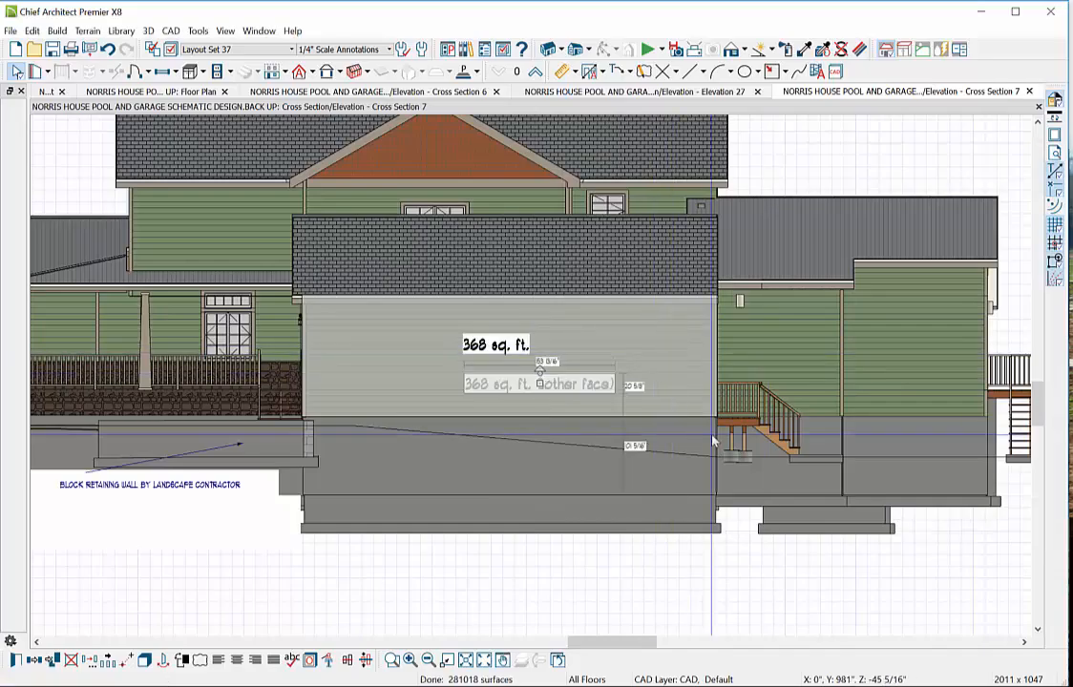
{"action": "left_click", "coordinate": [580, 546]}
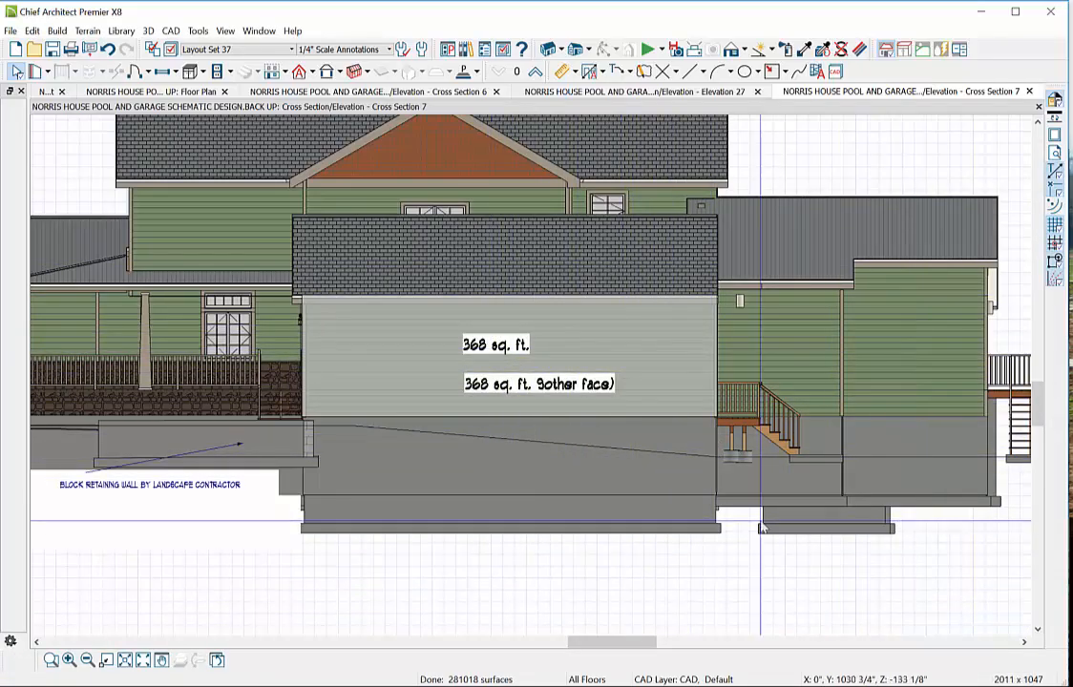
{"action": "left_click", "coordinate": [539, 383]}
{"action": "double_click", "coordinate": [539, 383]}
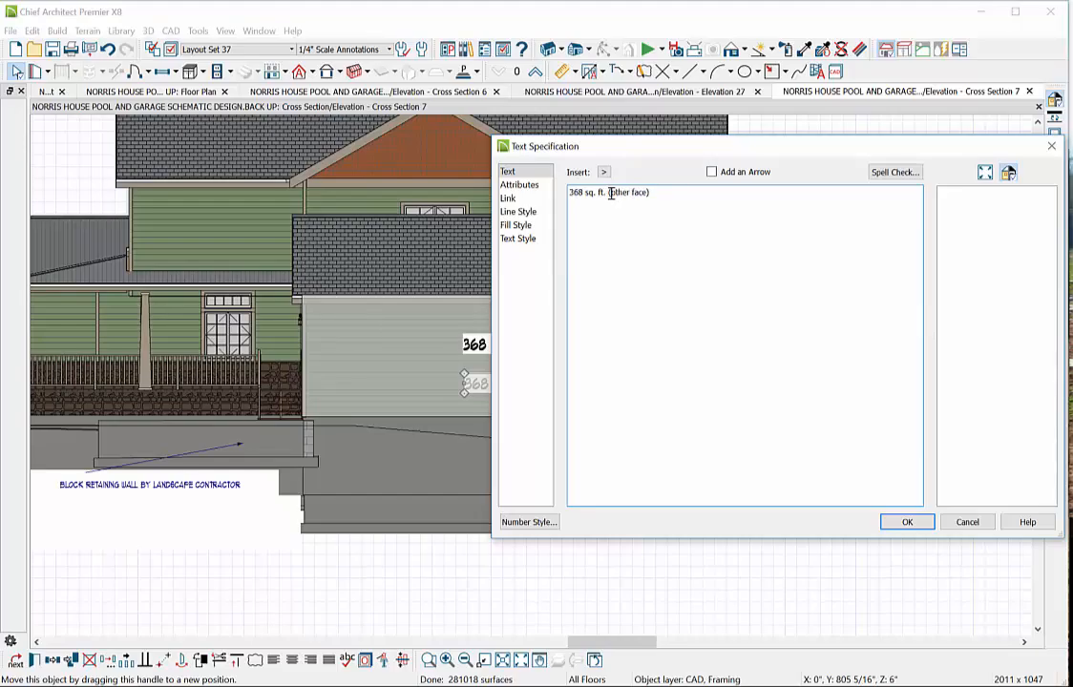
{"action": "left_click", "coordinate": [906, 522]}
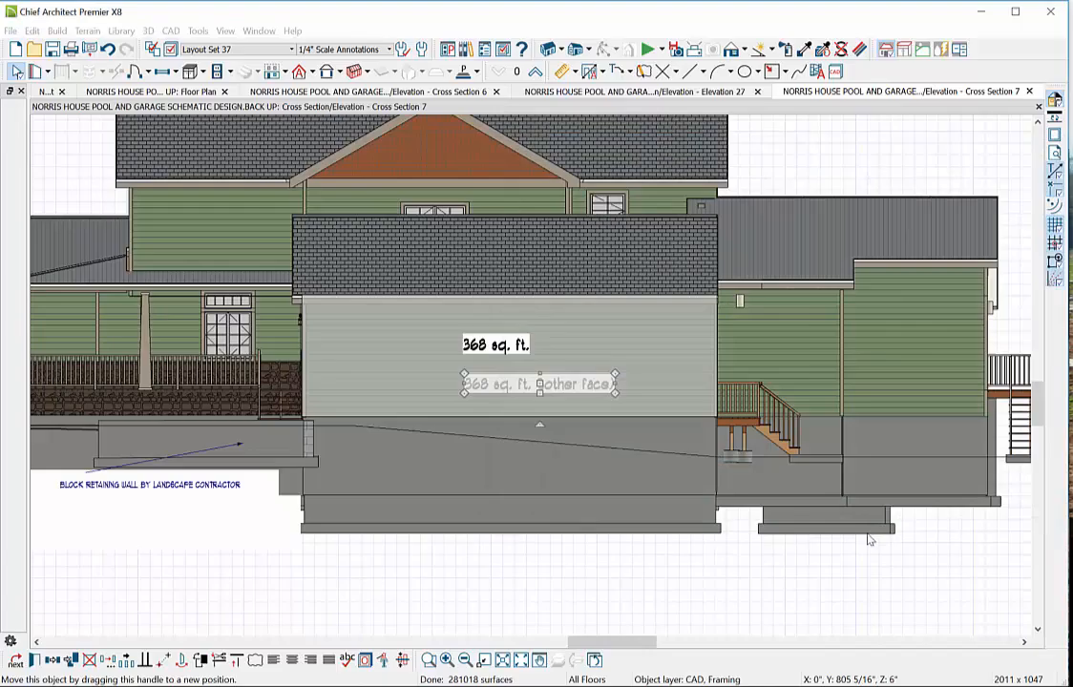
{"action": "left_click", "coordinate": [797, 582]}
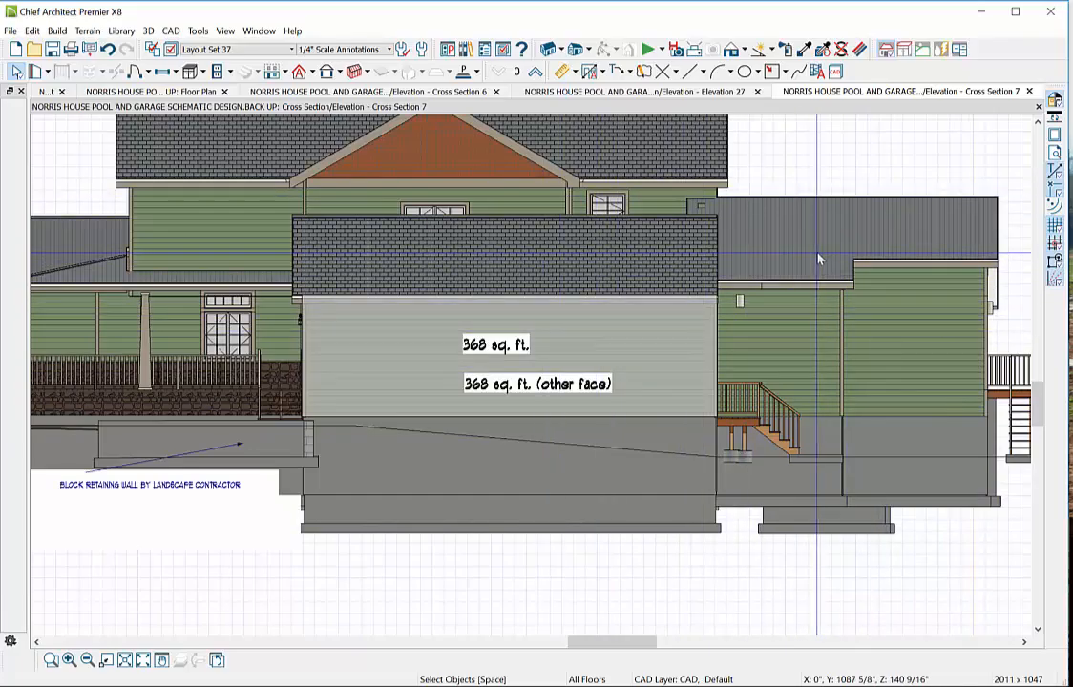
- Copy the garage wall's filled polyline and place the copy directly beside it, over the adjoining wing's siding
{"action": "left_click", "coordinate": [719, 351]}
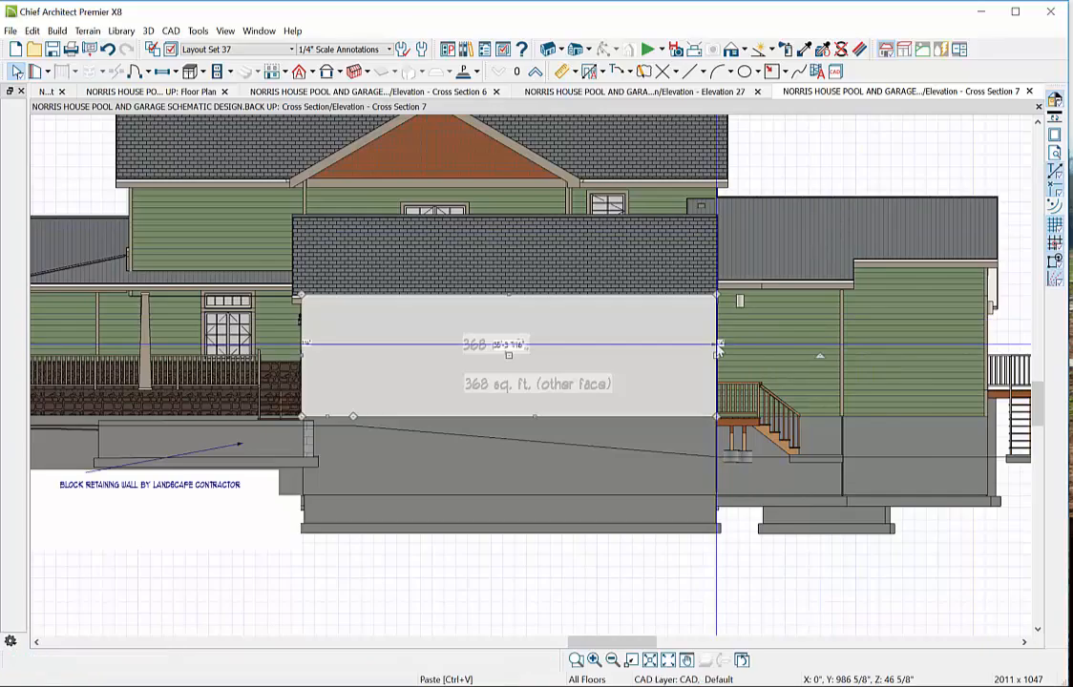
{"action": "key", "text": "Escape"}
{"action": "left_click", "coordinate": [940, 323]}
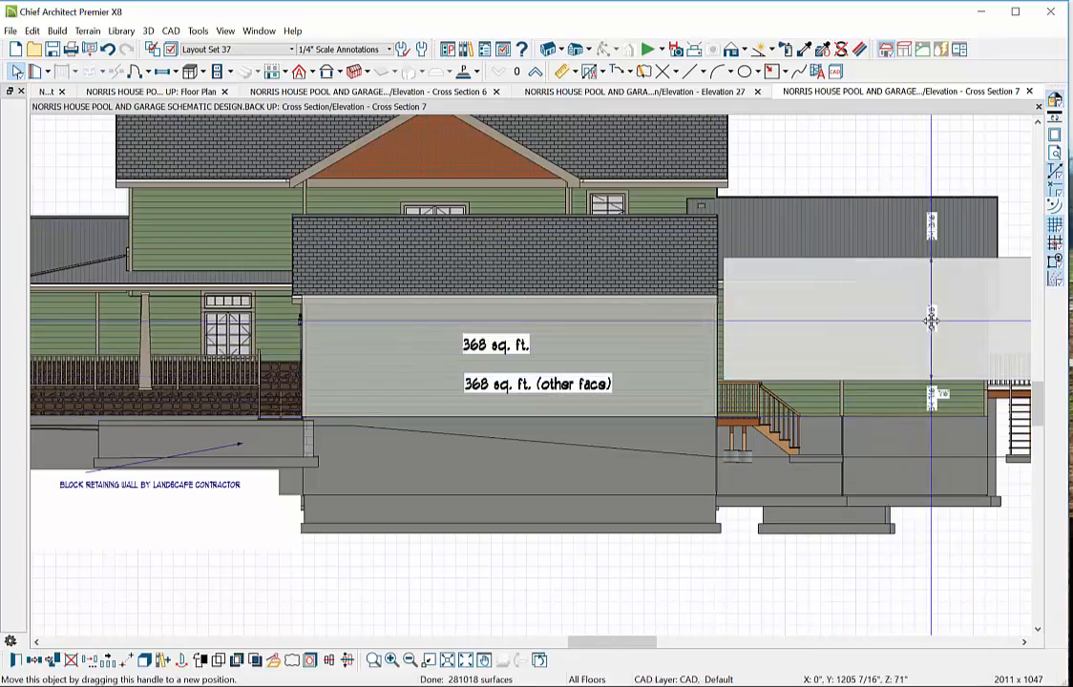
{"action": "left_click_drag", "start_coordinate": [931, 321], "coordinate": [924, 352]}
{"action": "key", "text": "ctrl+Tab"}
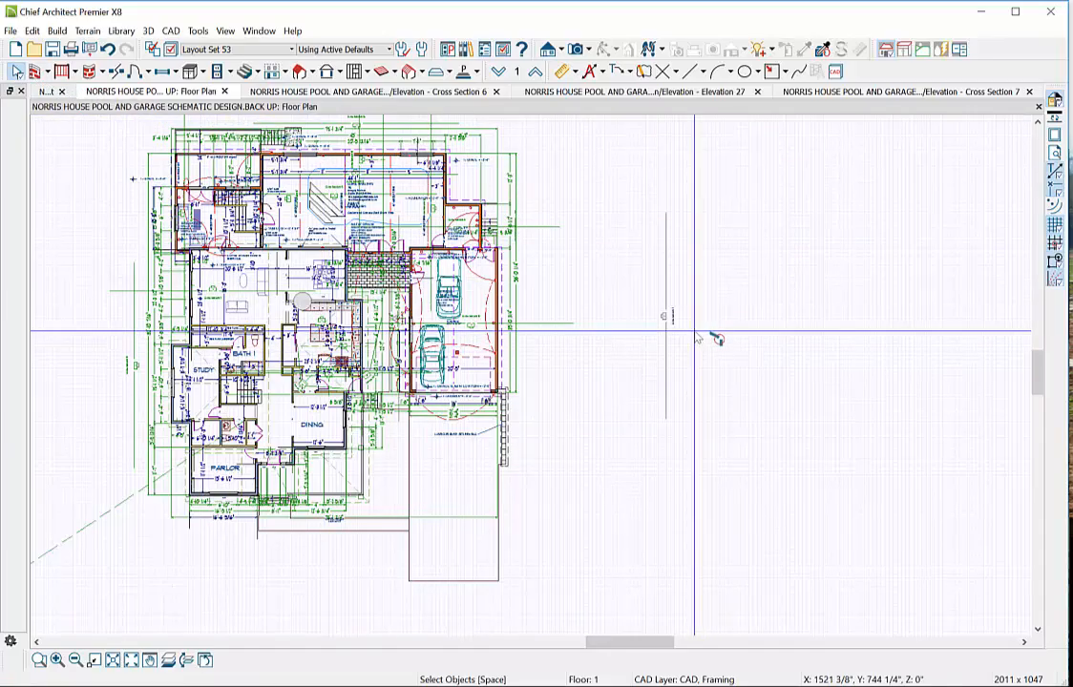
{"action": "left_click", "coordinate": [848, 92]}
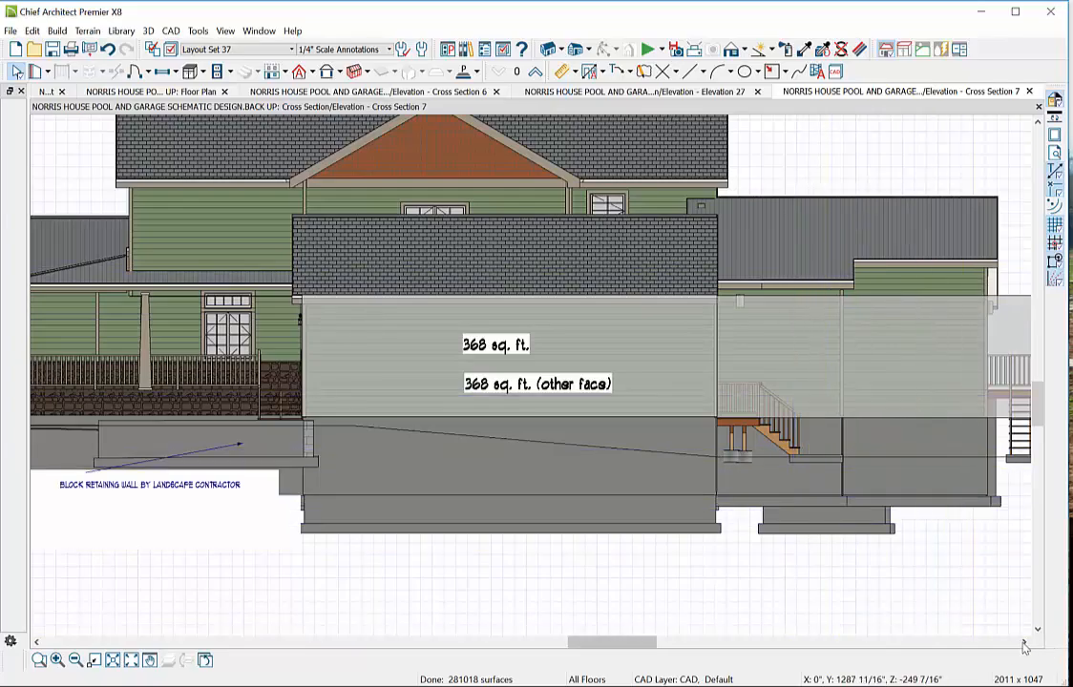
- Resize the copied polyline to end at the wing wall's outer corner and reach up to the wing's lower eave
{"action": "left_click_drag", "start_coordinate": [1023, 643], "coordinate": [1022, 643]}
{"action": "left_click", "coordinate": [972, 344]}
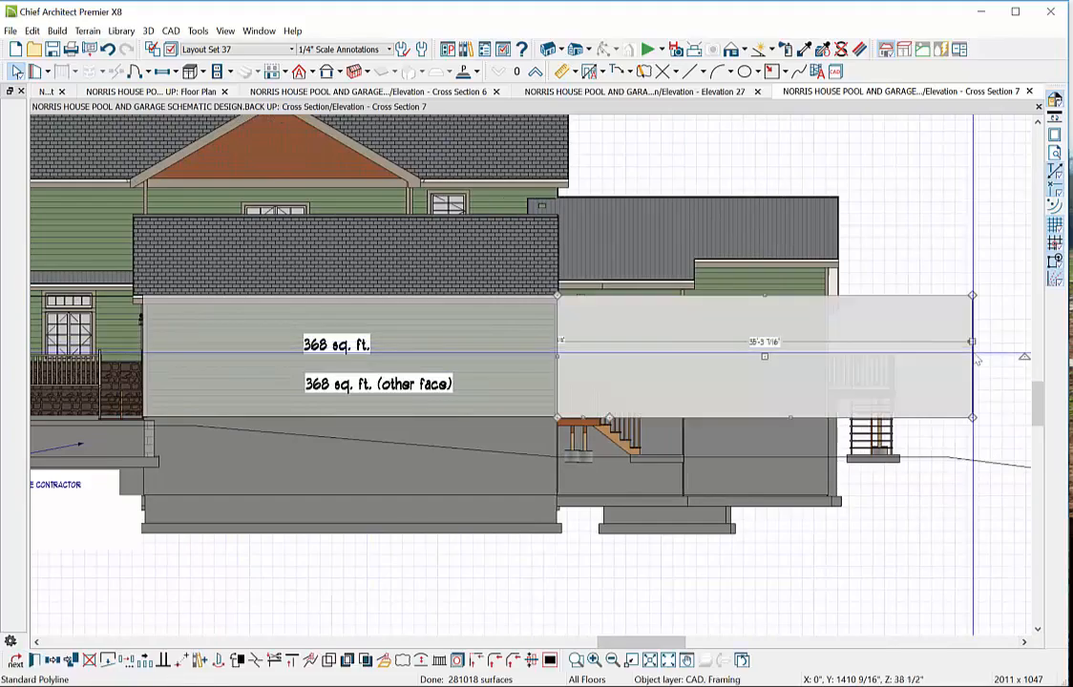
{"action": "left_click_drag", "start_coordinate": [972, 344], "coordinate": [828, 314]}
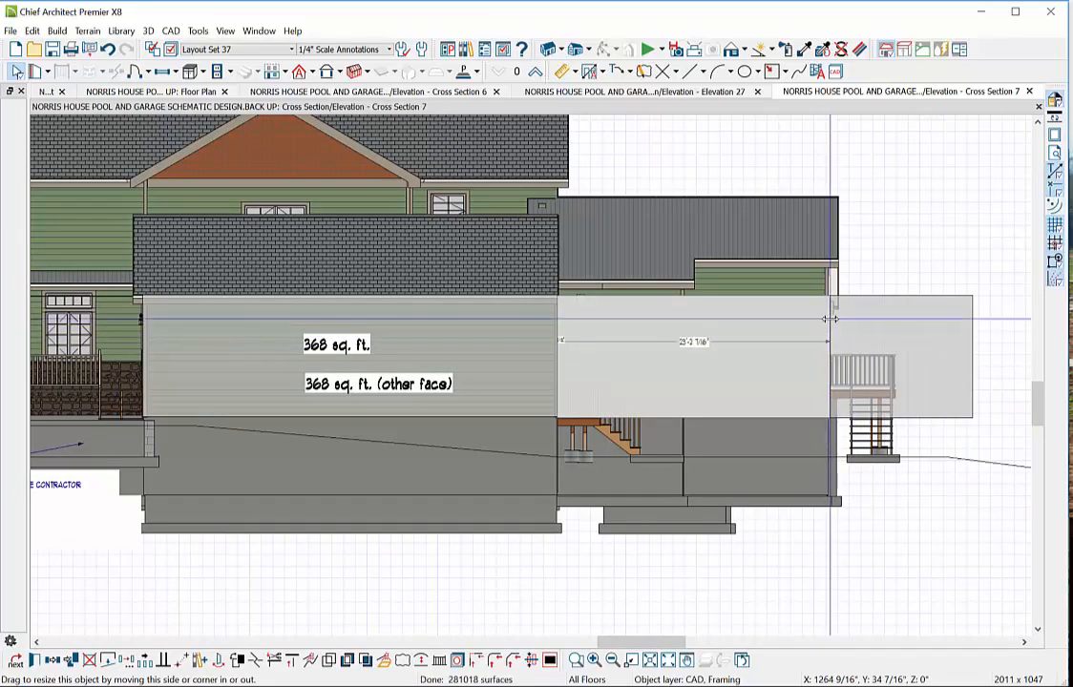
{"action": "left_click", "coordinate": [687, 297]}
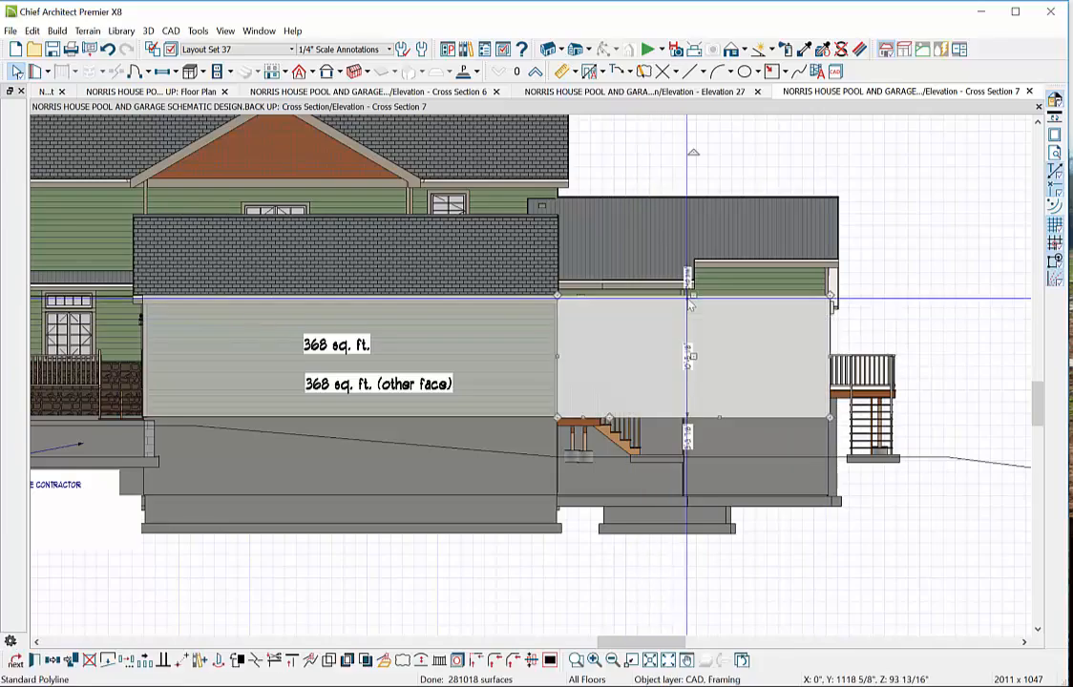
{"action": "left_click_drag", "start_coordinate": [693, 297], "coordinate": [694, 282]}
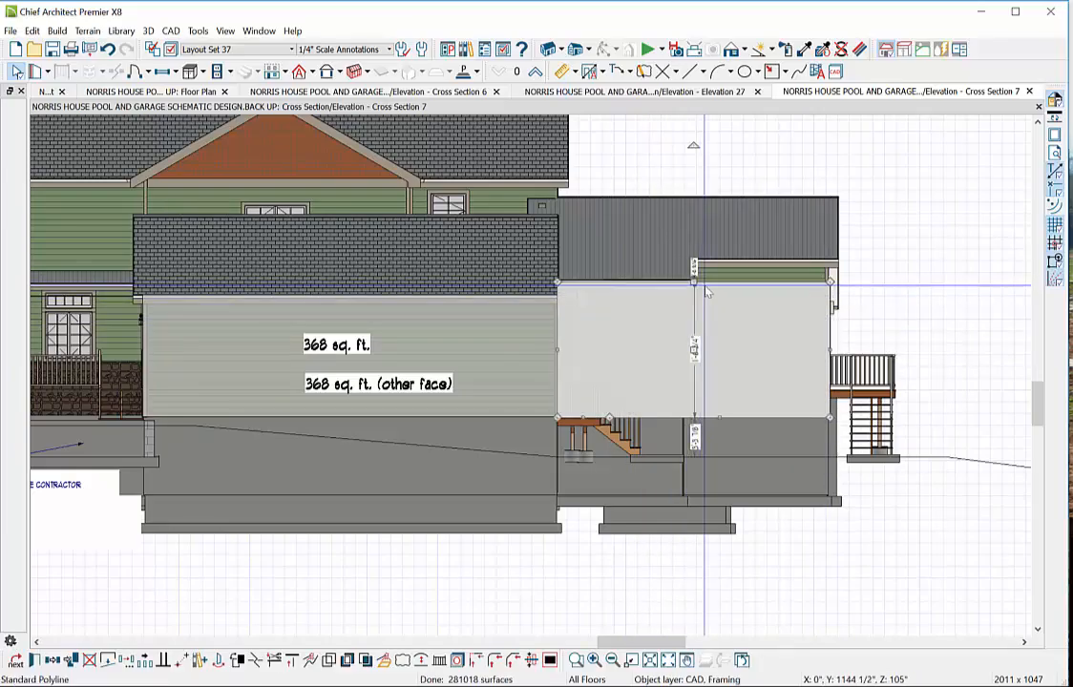
- Break the wing polyline's upper edge where the eave steps and raise the outer segment to the higher eave
{"action": "left_click", "coordinate": [258, 661]}
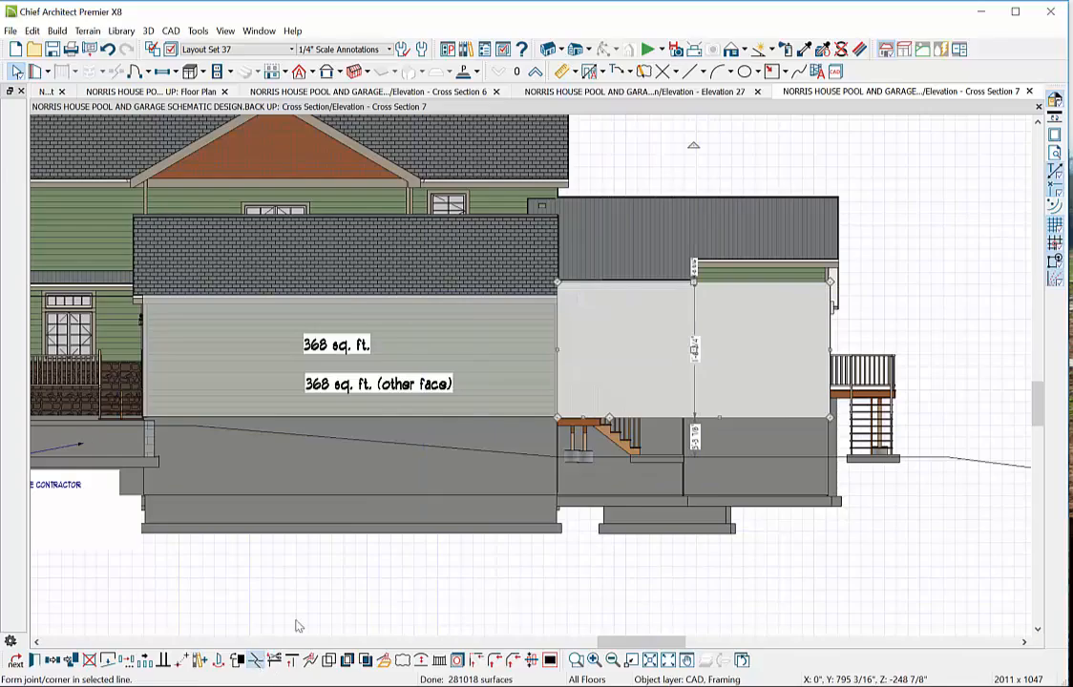
{"action": "left_click", "coordinate": [694, 284]}
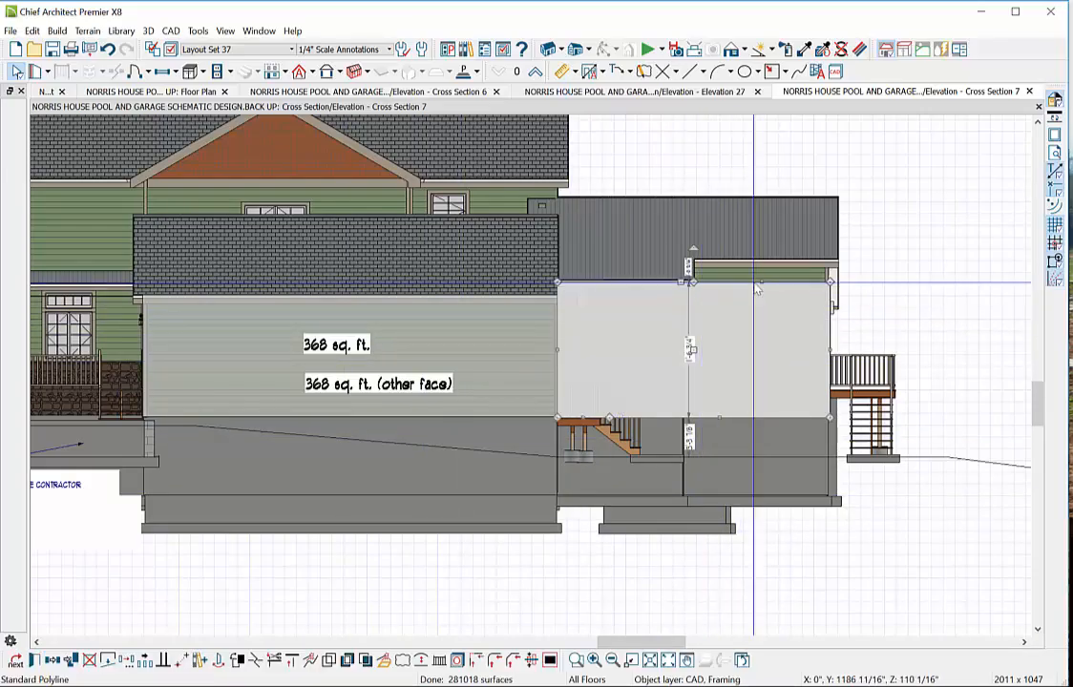
{"action": "left_click_drag", "start_coordinate": [756, 282], "coordinate": [759, 259]}
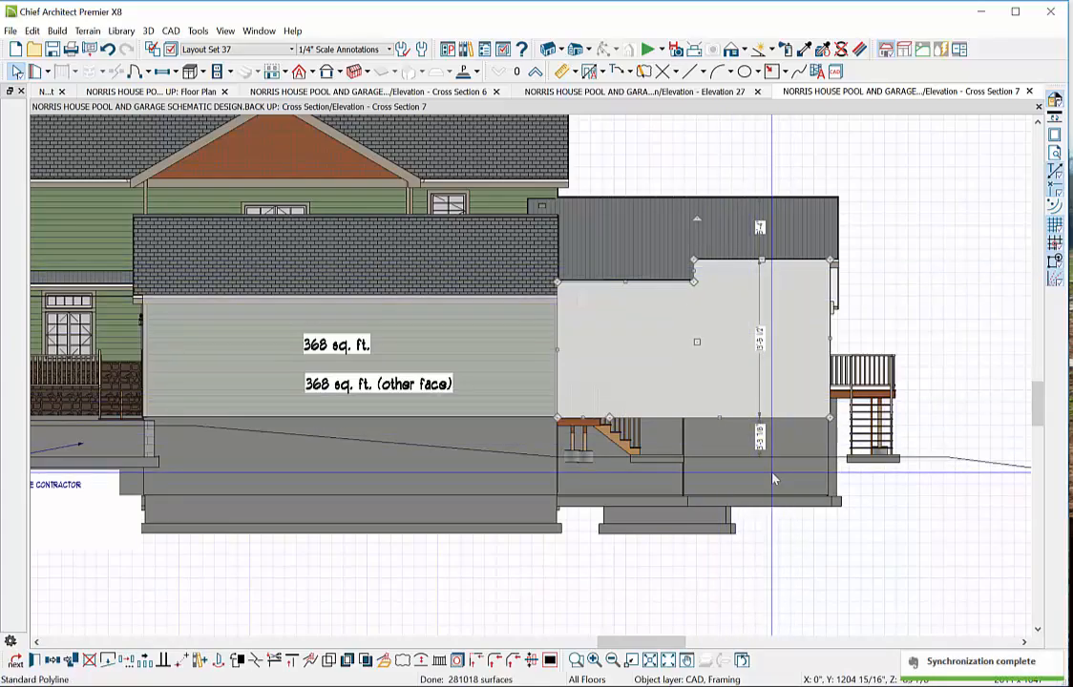
{"action": "left_click", "coordinate": [857, 586]}
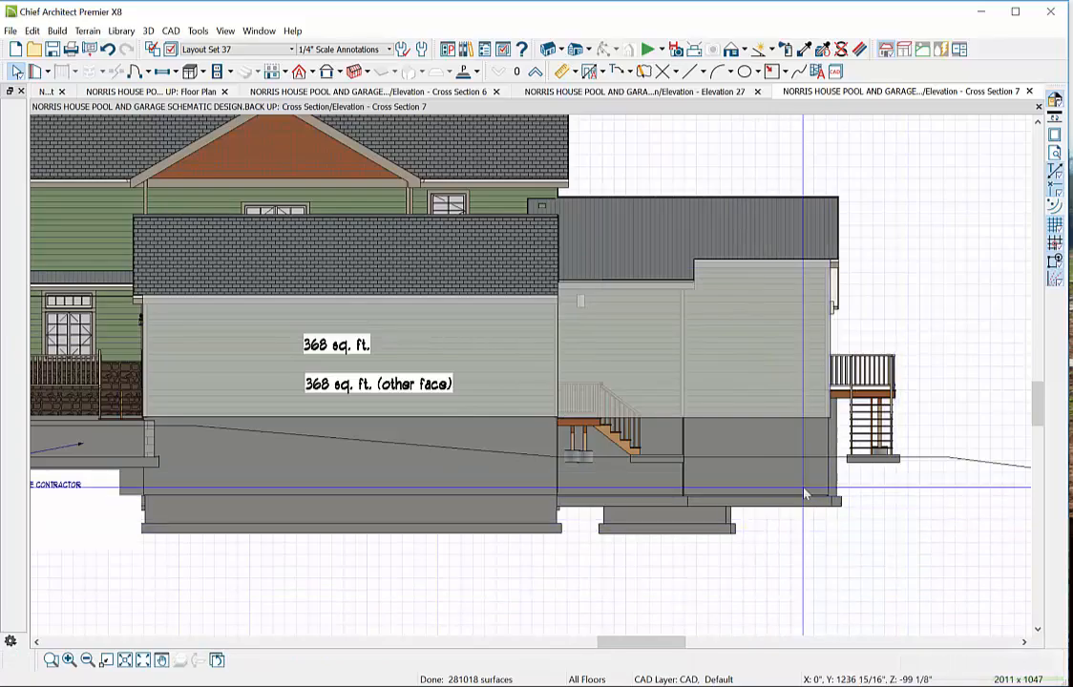
- Check the area of the wing wall's polyline
{"action": "left_click", "coordinate": [778, 372]}
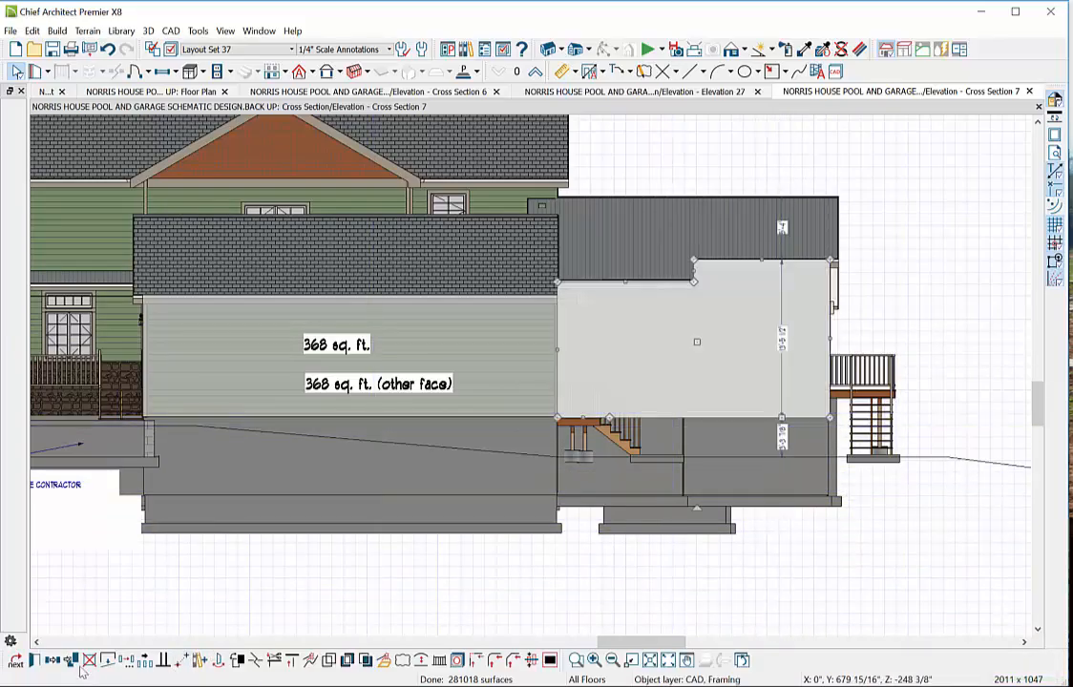
{"action": "left_click", "coordinate": [34, 661]}
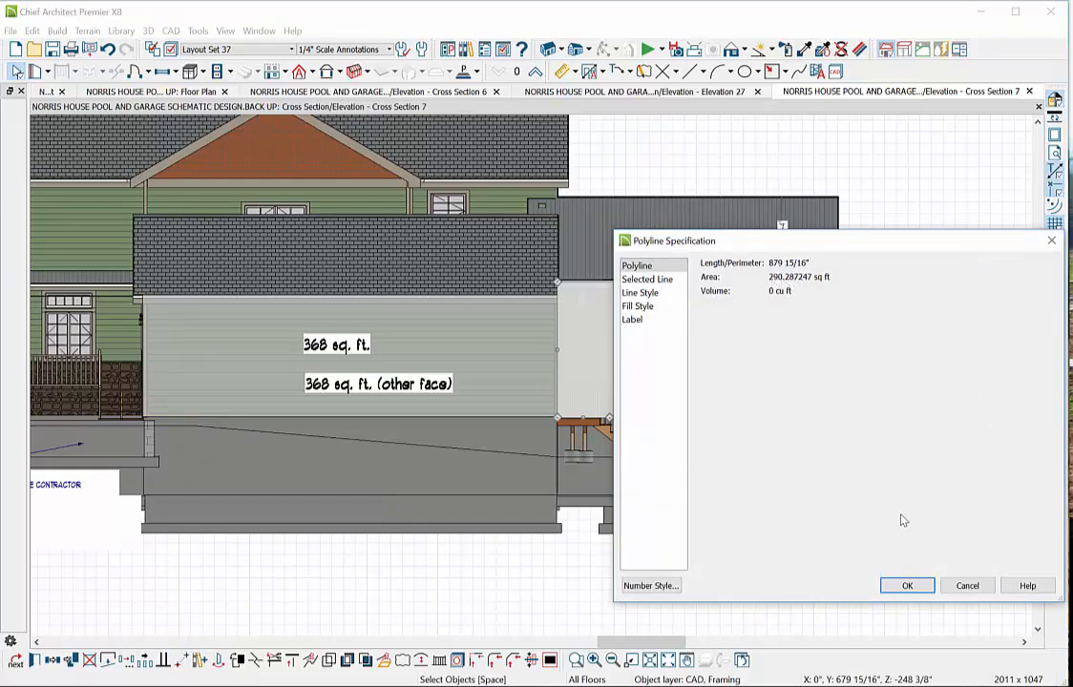
{"action": "left_click", "coordinate": [906, 585]}
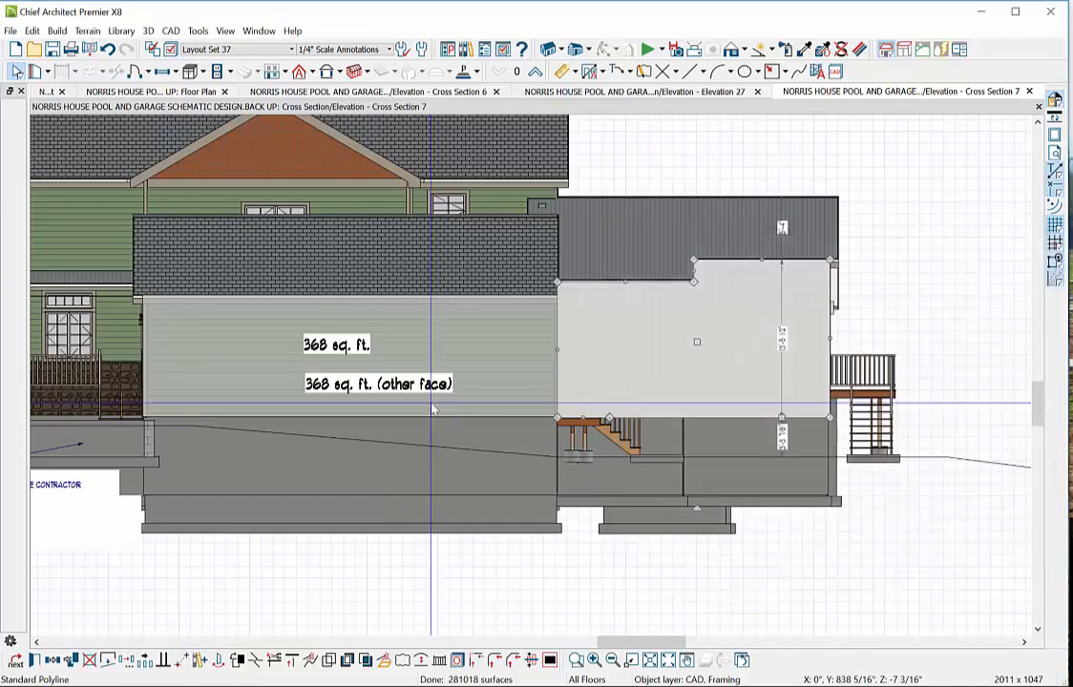
- Copy the garage wall's 368 sq. ft. label onto the wing wall and change the copy's text to "290 sq. ft."
{"action": "left_click", "coordinate": [327, 350]}
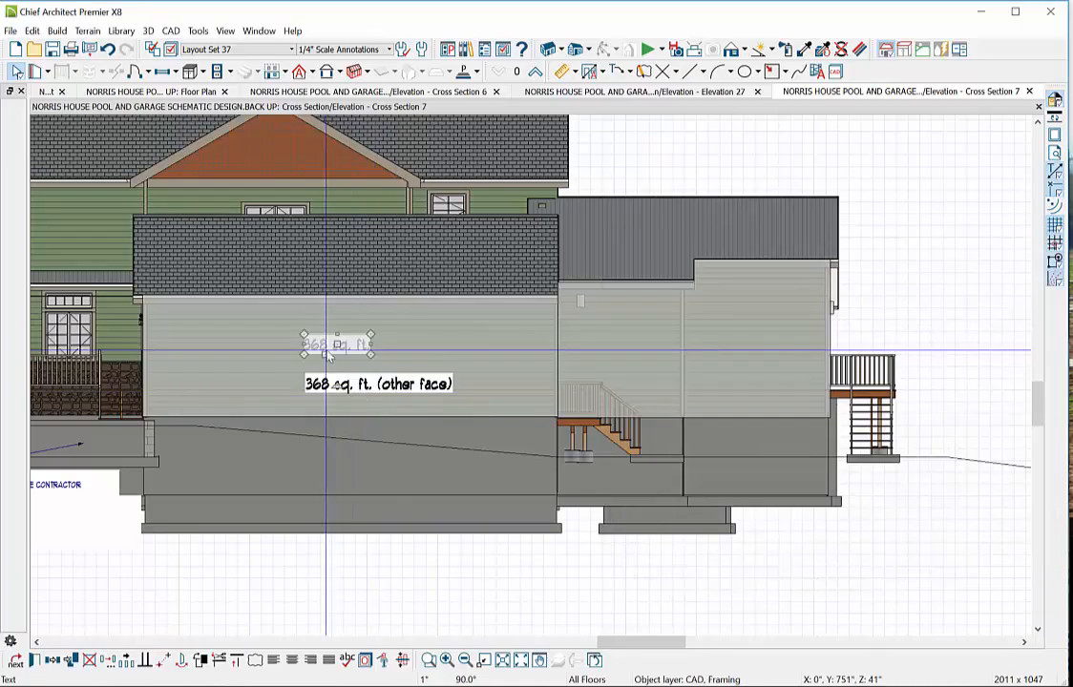
{"action": "key", "text": "ctrl+c"}
{"action": "key", "text": "ctrl+v"}
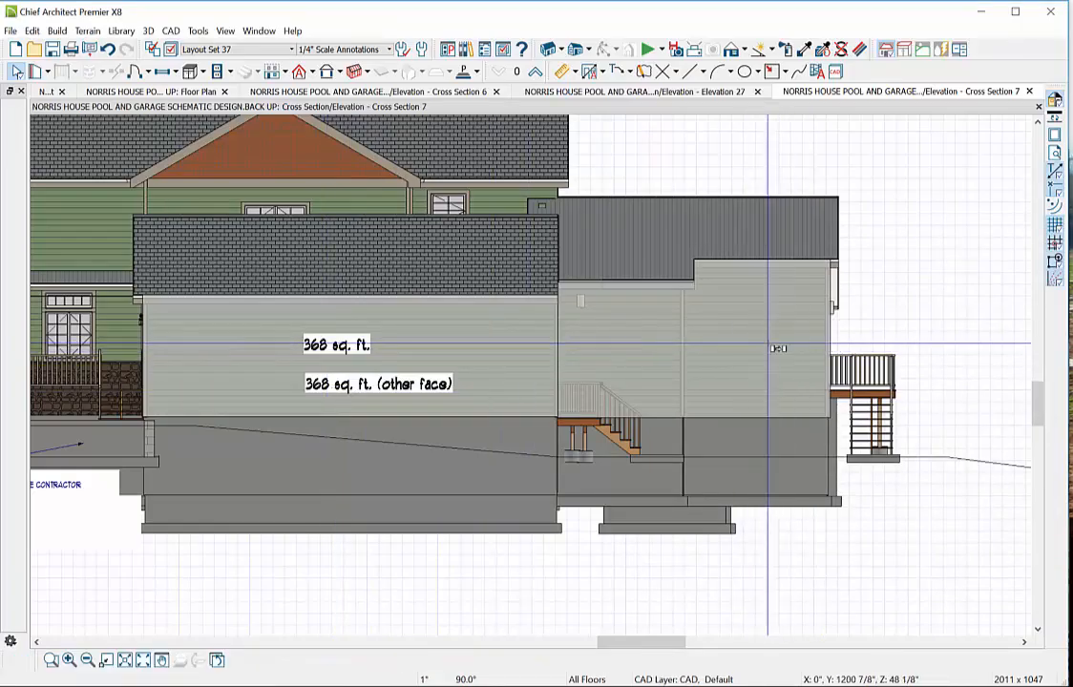
{"action": "left_click", "coordinate": [697, 334]}
{"action": "double_click", "coordinate": [697, 334]}
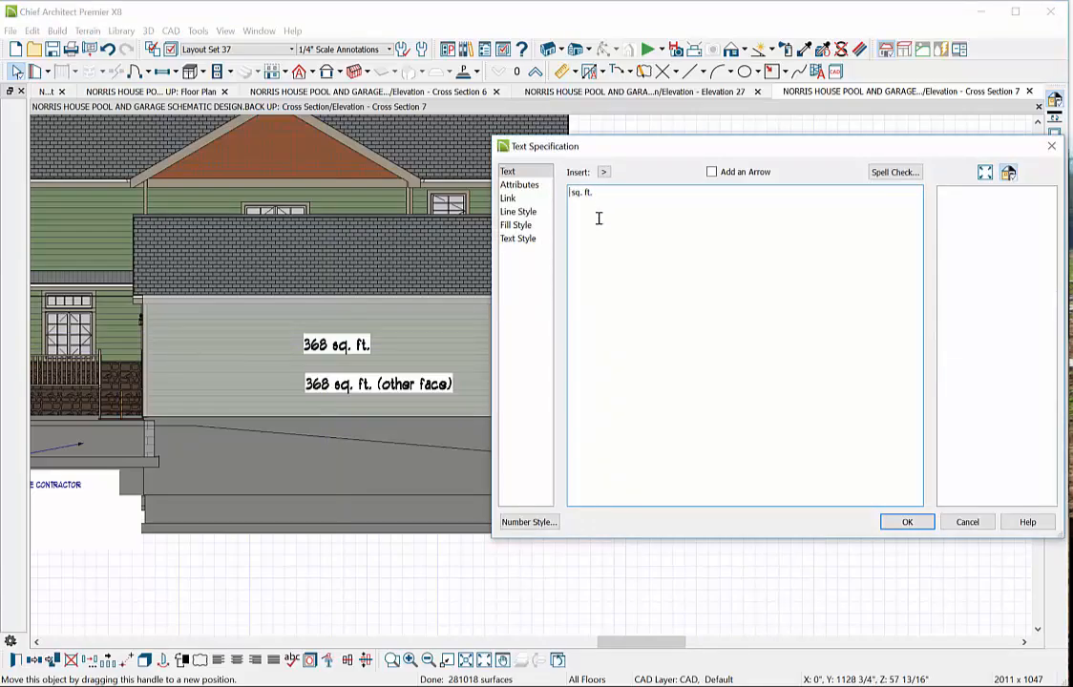
{"action": "left_click", "coordinate": [905, 522]}
{"action": "left_click", "coordinate": [842, 560]}
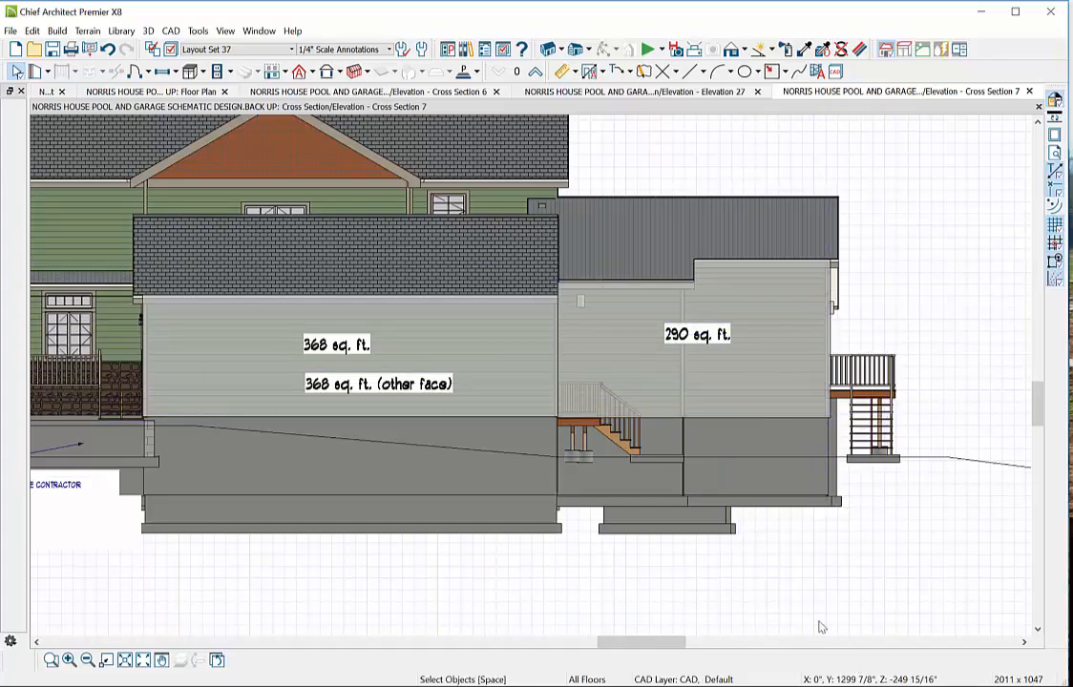
- Send the current screen of Cross Section 7 to layout page 13 as plot lines at 1/4 in = 1 ft
{"action": "scroll", "coordinate": [735, 520], "scroll_direction": "down", "scroll_amount": 3}
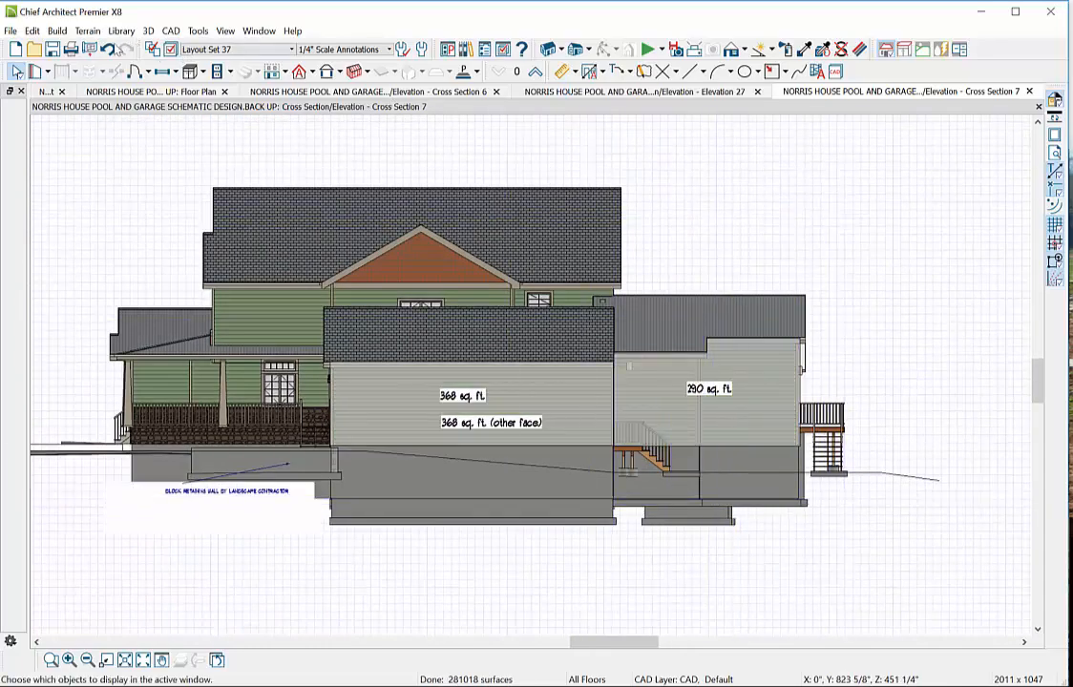
{"action": "left_click", "coordinate": [10, 30]}
{"action": "mouse_move", "coordinate": [112, 326]}
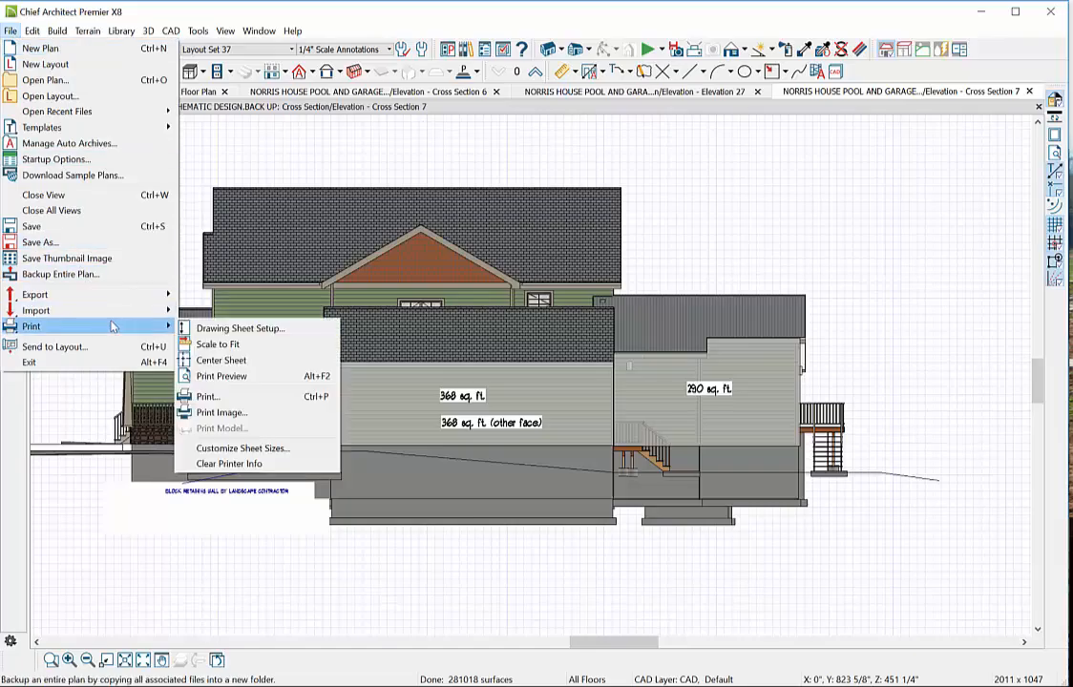
{"action": "mouse_move", "coordinate": [112, 295]}
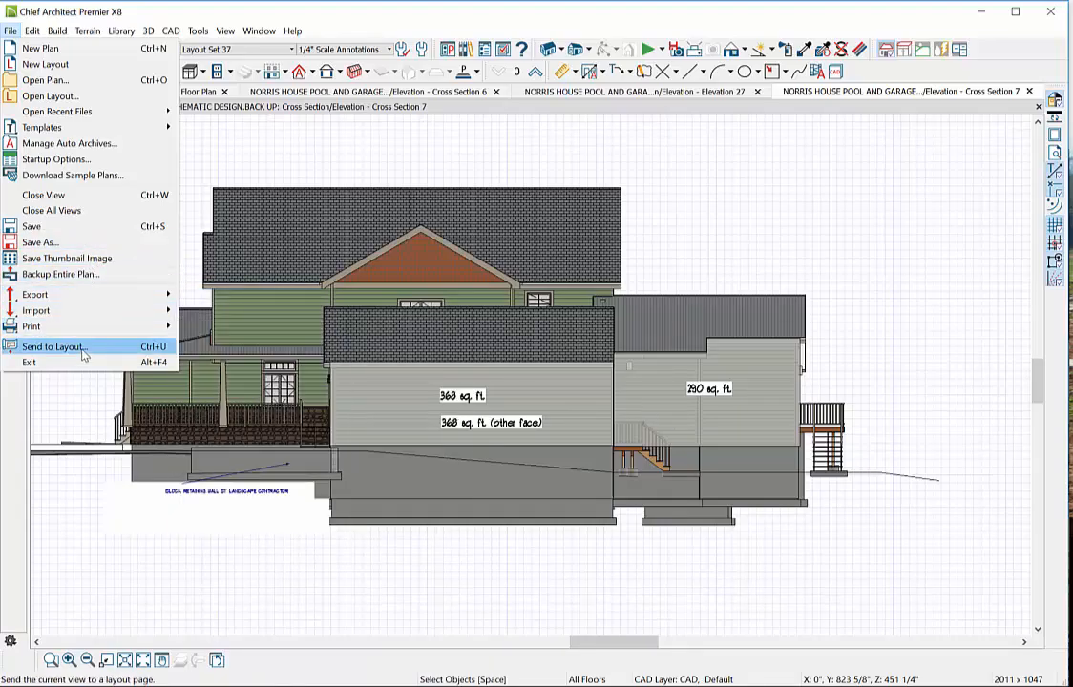
{"action": "left_click", "coordinate": [84, 355]}
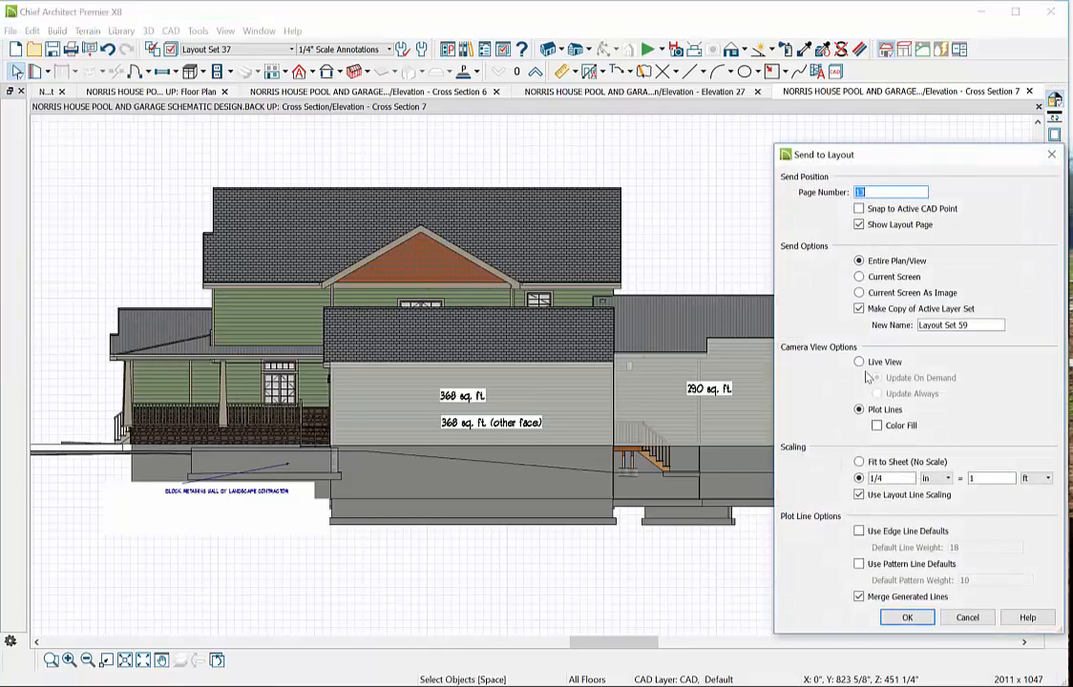
{"action": "left_click", "coordinate": [862, 278]}
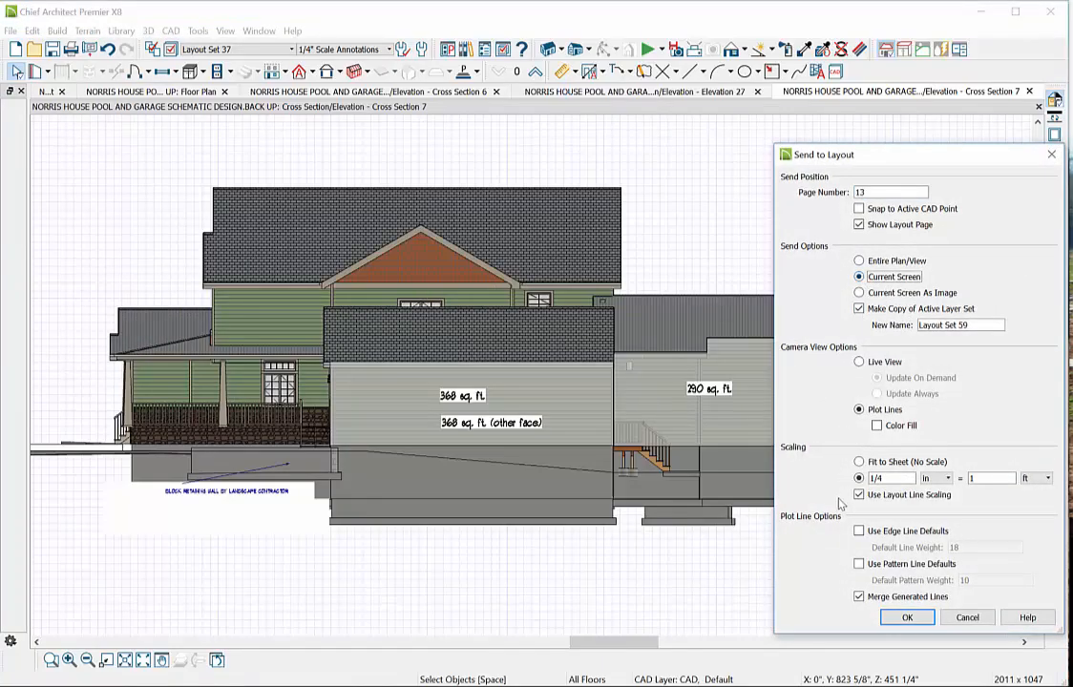
{"action": "left_click", "coordinate": [895, 477]}
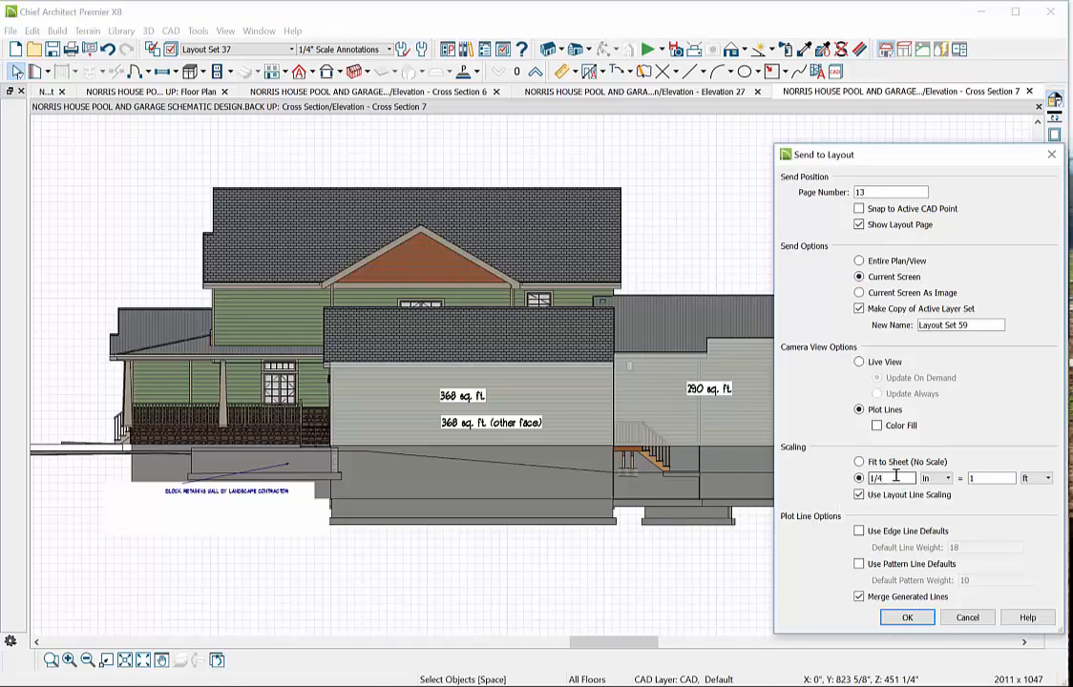
{"action": "left_click", "coordinate": [905, 617]}
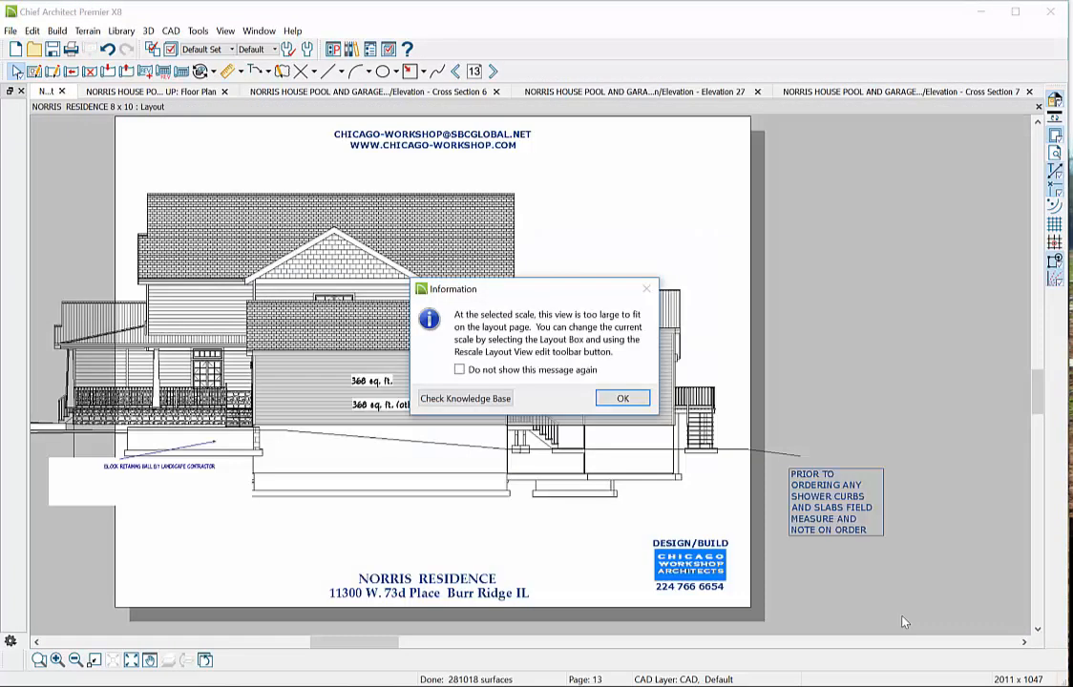
{"action": "left_click", "coordinate": [625, 399]}
{"action": "left_click", "coordinate": [630, 399]}
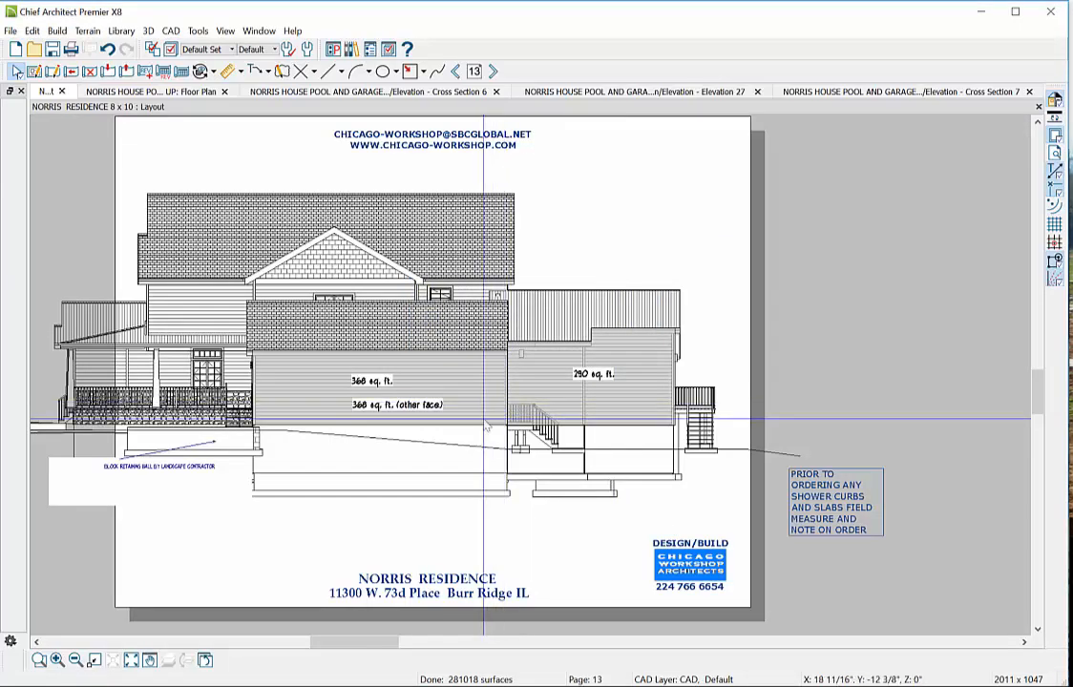
- Crop the elevation's layout box at both sides and shift it so the house sits centred on the sheet
{"action": "left_click", "coordinate": [601, 420]}
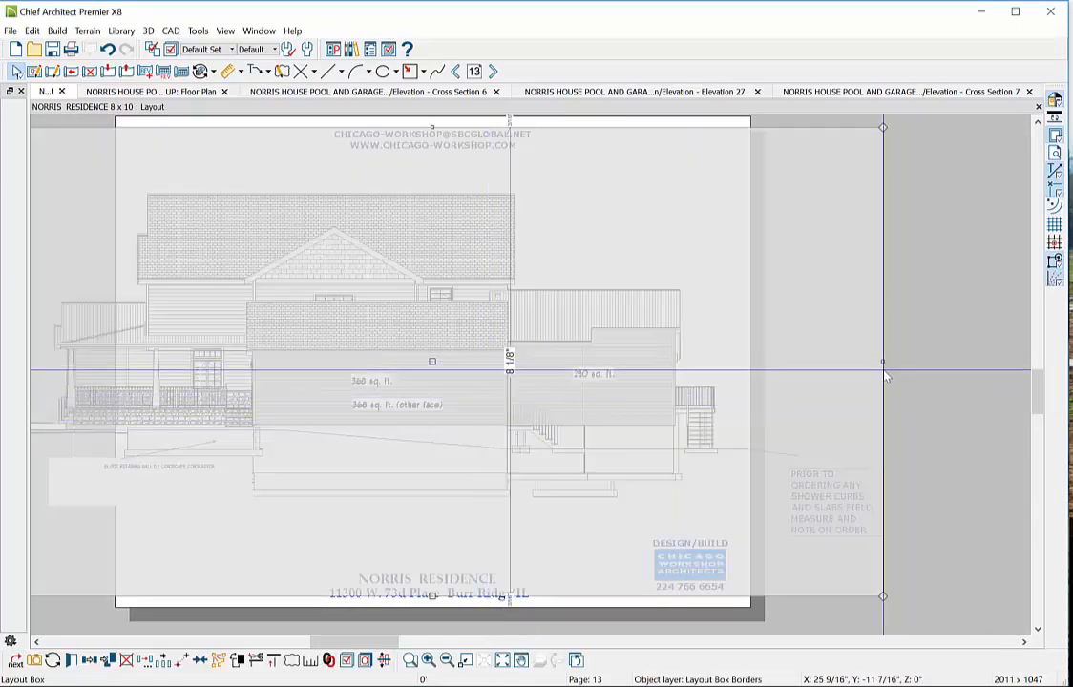
{"action": "left_click_drag", "start_coordinate": [882, 361], "coordinate": [750, 366]}
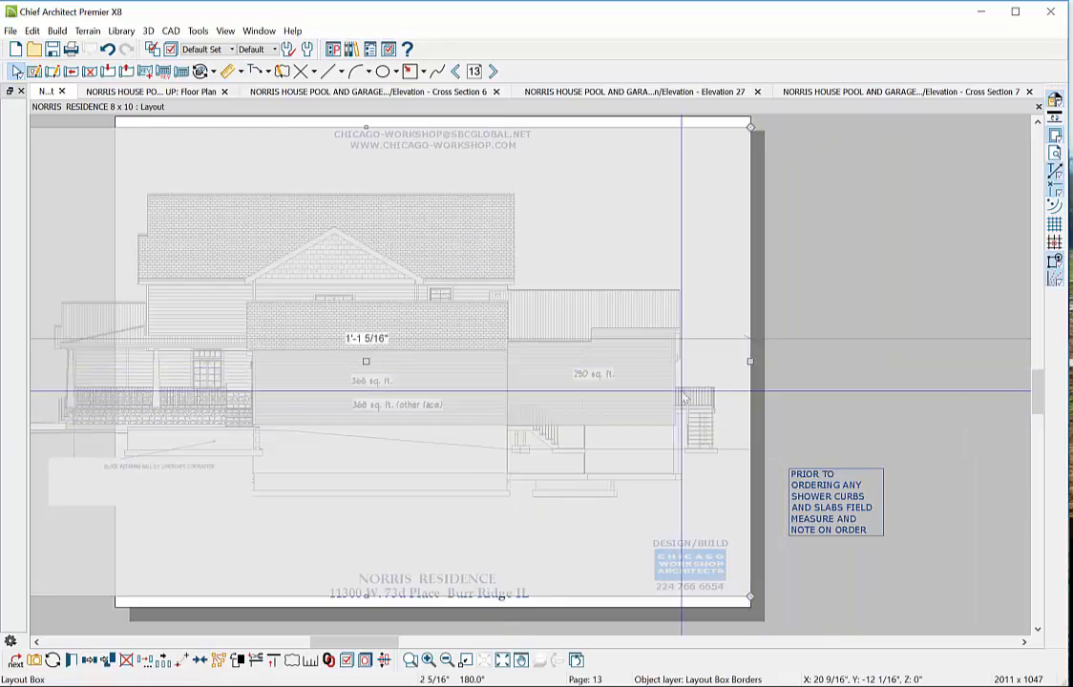
{"action": "scroll", "coordinate": [430, 438], "scroll_direction": "down", "scroll_amount": 2}
{"action": "scroll", "coordinate": [430, 438], "scroll_direction": "down", "scroll_amount": 1}
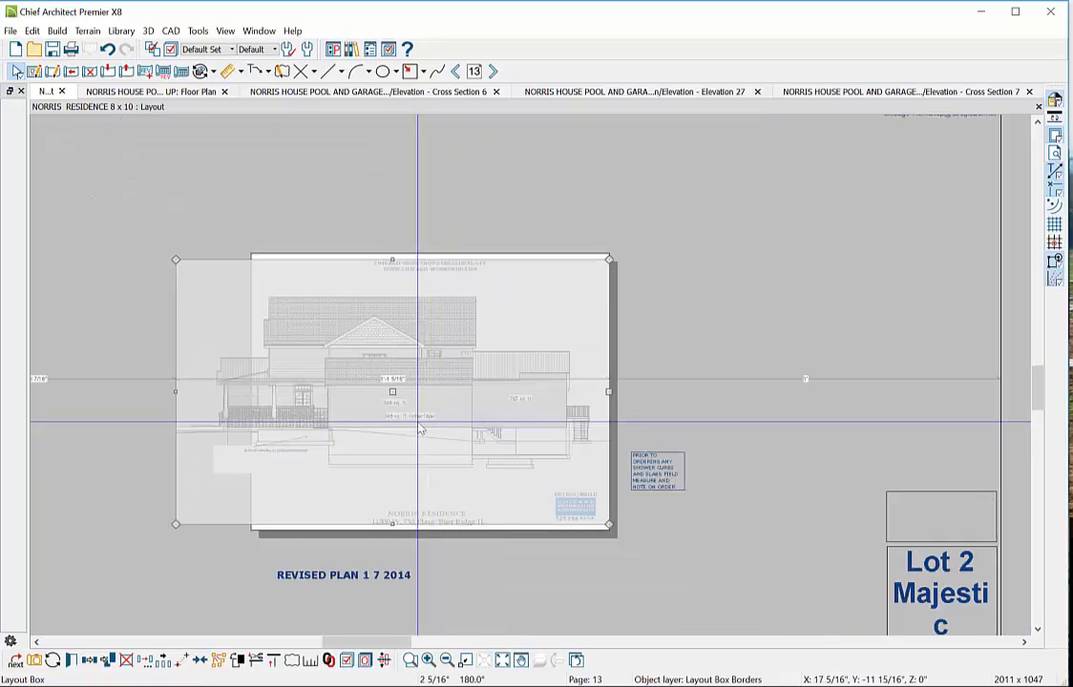
{"action": "left_click_drag", "start_coordinate": [402, 392], "coordinate": [426, 391]}
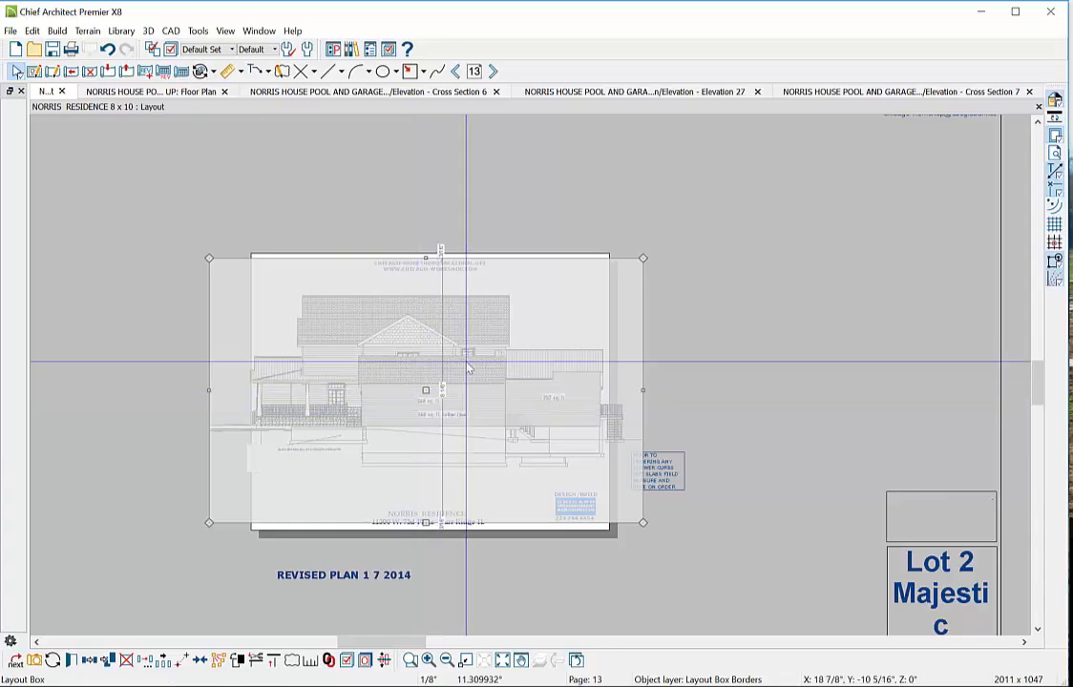
{"action": "left_click_drag", "start_coordinate": [210, 389], "coordinate": [250, 388]}
{"action": "left_click", "coordinate": [767, 363]}
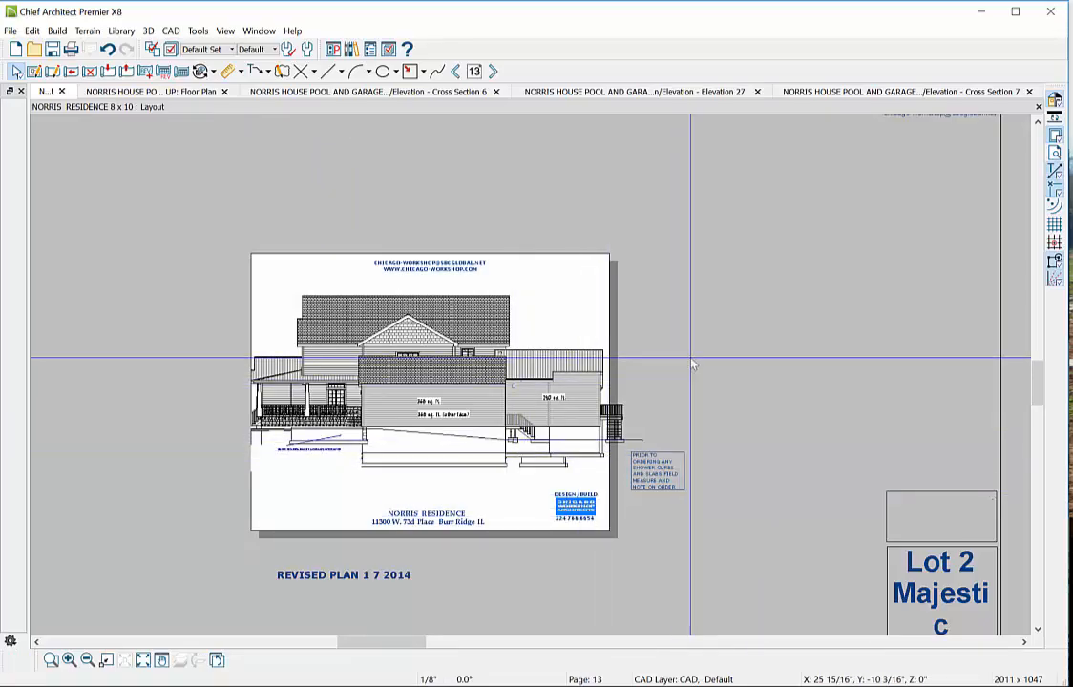
{"action": "scroll", "coordinate": [460, 372], "scroll_direction": "up", "scroll_amount": 1}
{"action": "scroll", "coordinate": [460, 375], "scroll_direction": "up", "scroll_amount": 1}
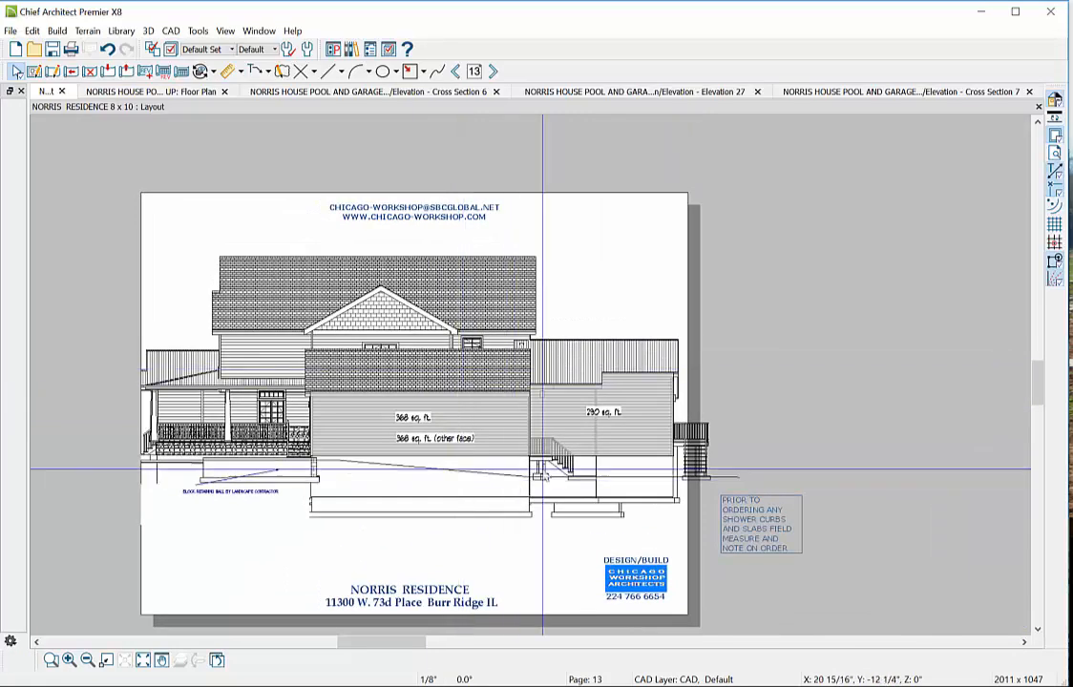